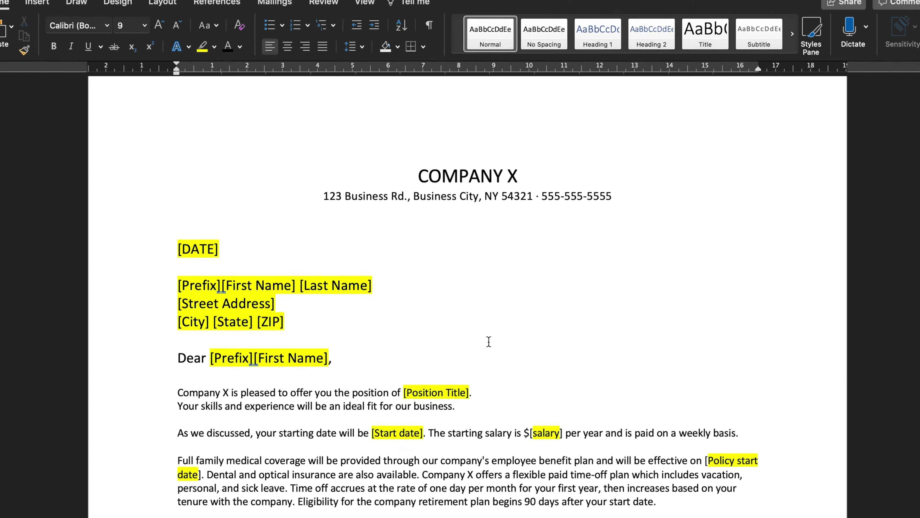
{"action": "scroll", "coordinate": [489, 341], "scroll_direction": "down", "scroll_amount": 1}
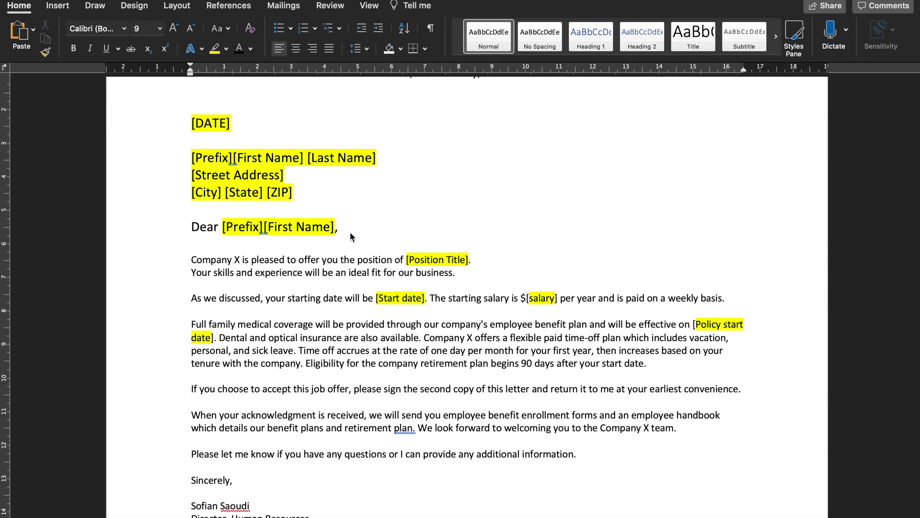
Scroll through the offer letter's closing lines in Word, then go back to DocuSign Home
{"action": "key", "text": "super+Tab"}
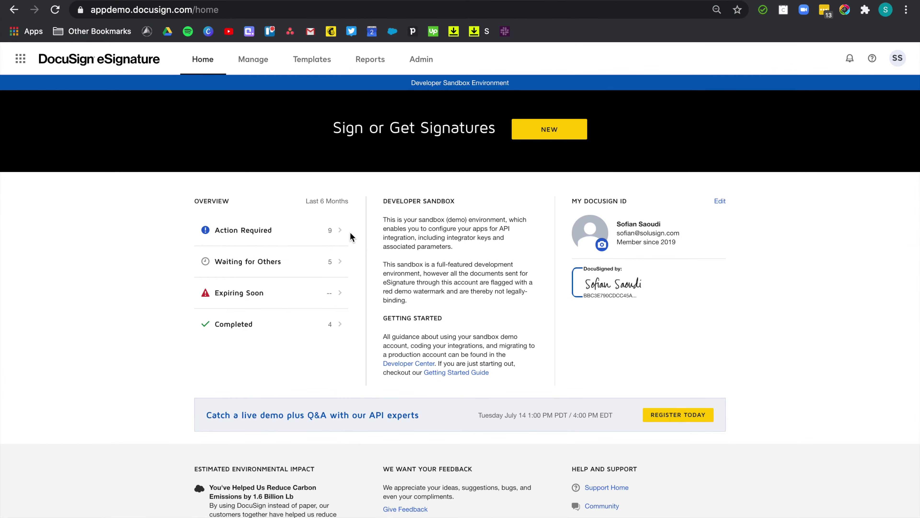
Create a template named 'Letter of Offer' and upload Letter of Offer_ Template.docx as its document
{"action": "left_click", "coordinate": [312, 61]}
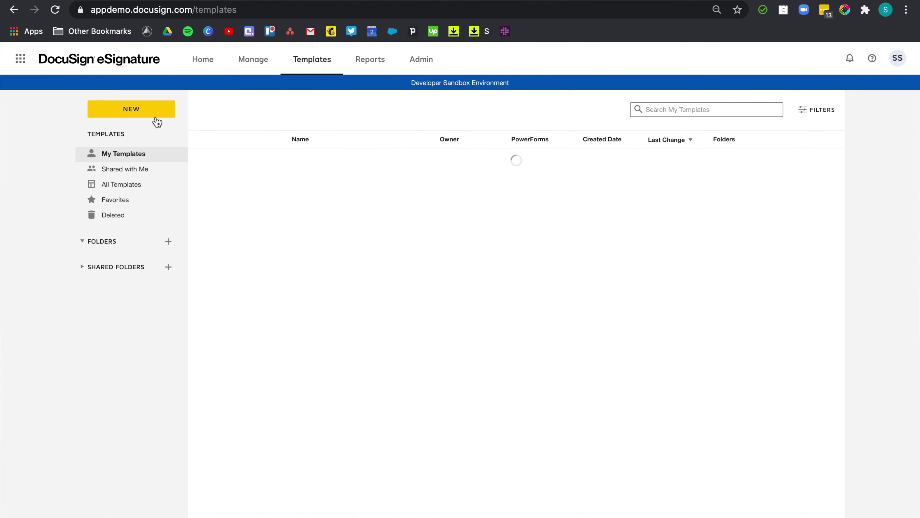
{"action": "left_click", "coordinate": [144, 115]}
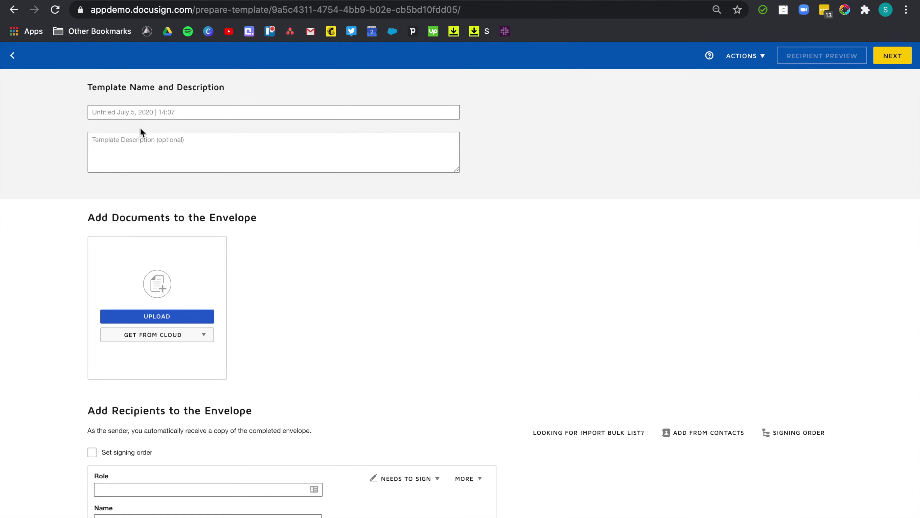
{"action": "type", "text": "Letter of Offer"}
{"action": "left_click", "coordinate": [363, 299]}
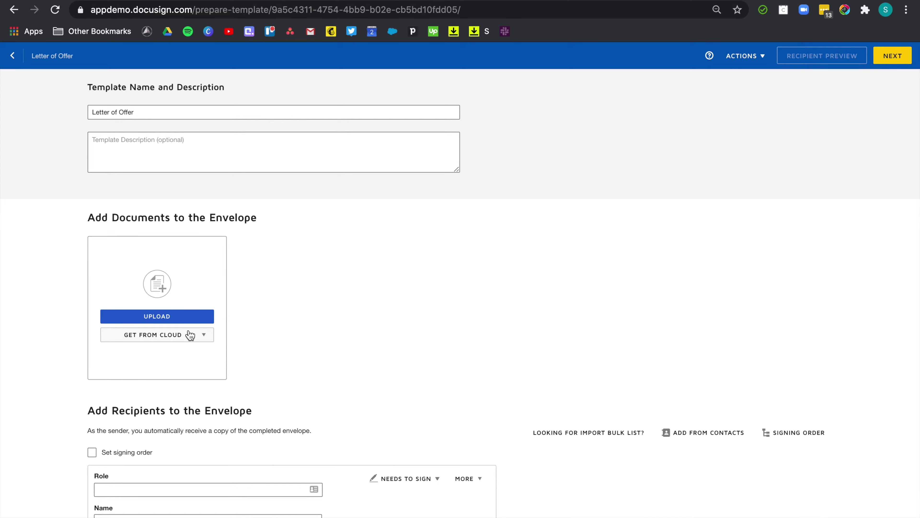
{"action": "left_click", "coordinate": [164, 315]}
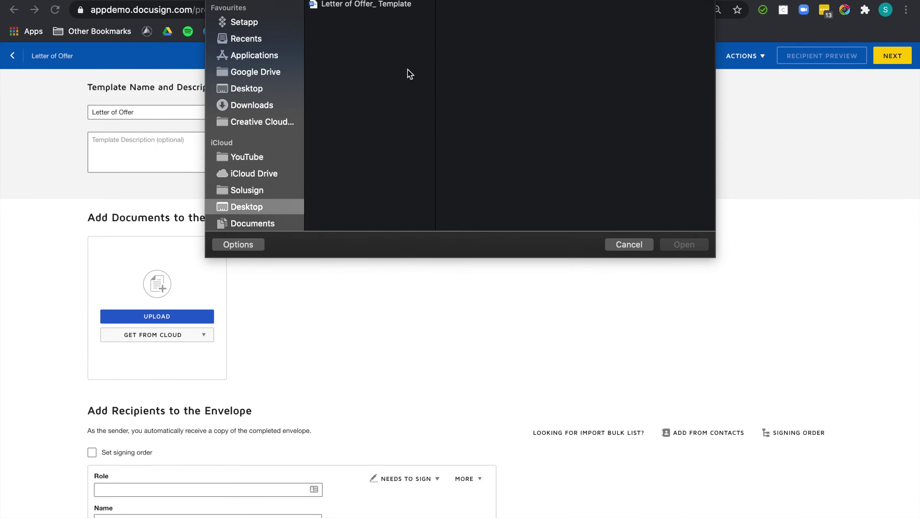
{"action": "double_click", "coordinate": [383, 8]}
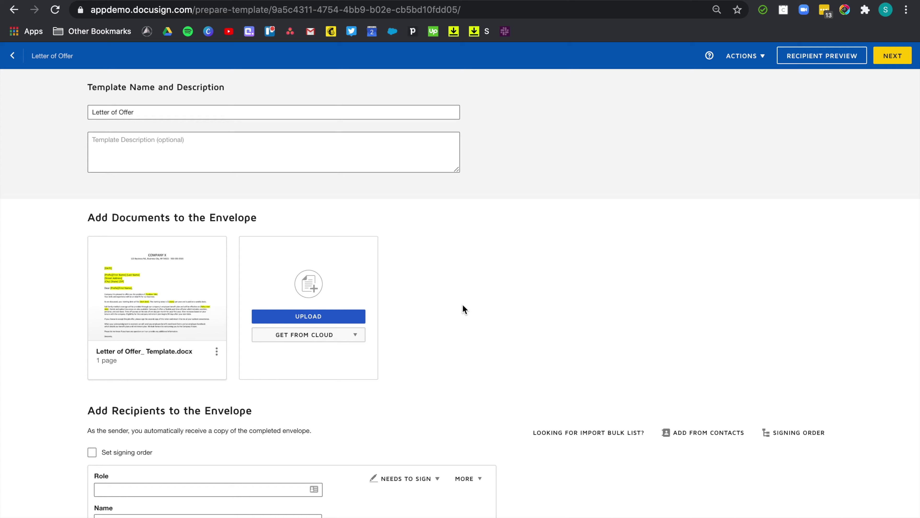
Enable signing order and add Candidate as the first recipient role, set to sign
{"action": "scroll", "coordinate": [514, 373], "scroll_direction": "down", "scroll_amount": 3}
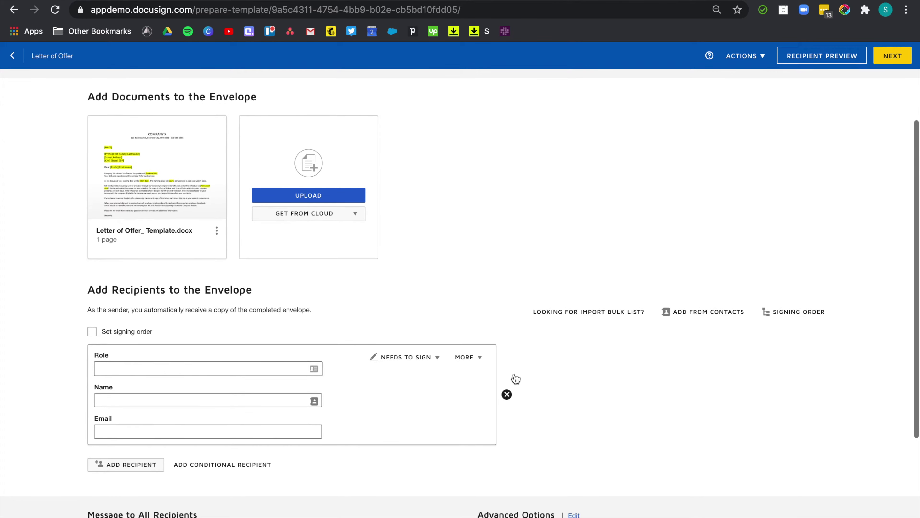
{"action": "scroll", "coordinate": [515, 377], "scroll_direction": "down", "scroll_amount": 4}
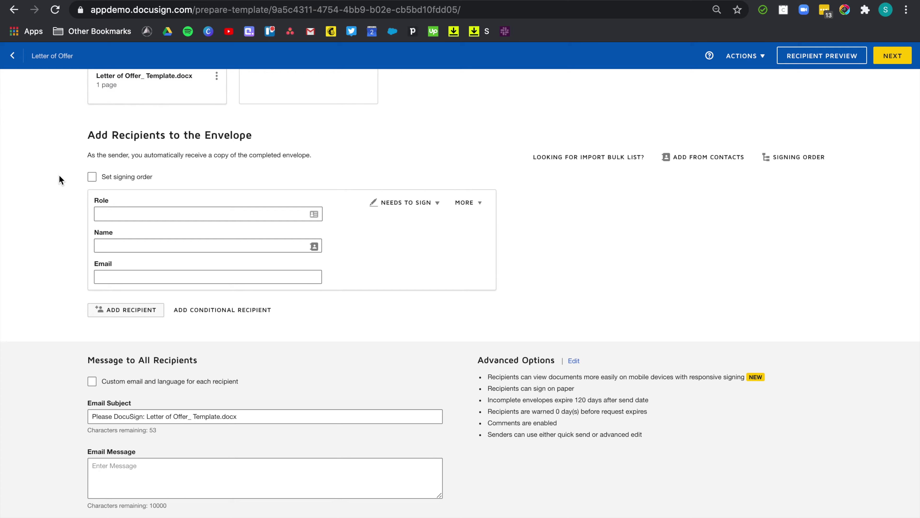
{"action": "left_click", "coordinate": [91, 178]}
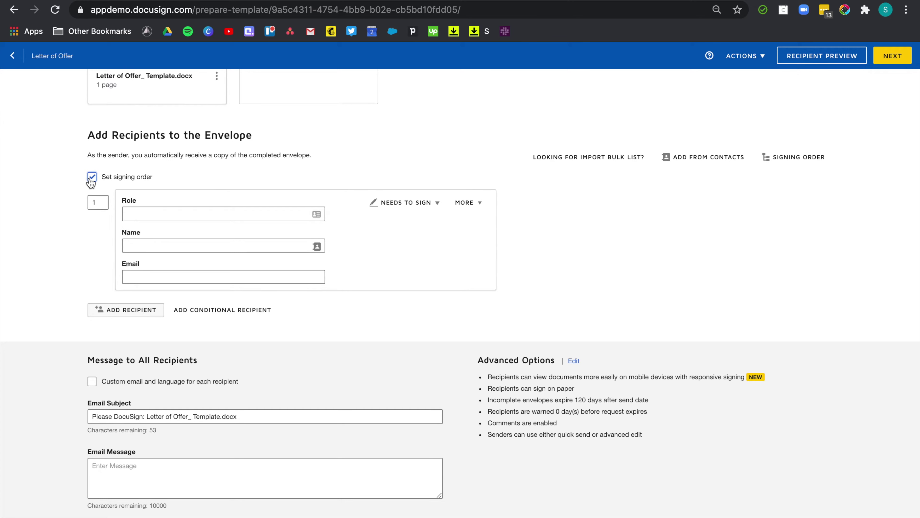
{"action": "left_click", "coordinate": [152, 212]}
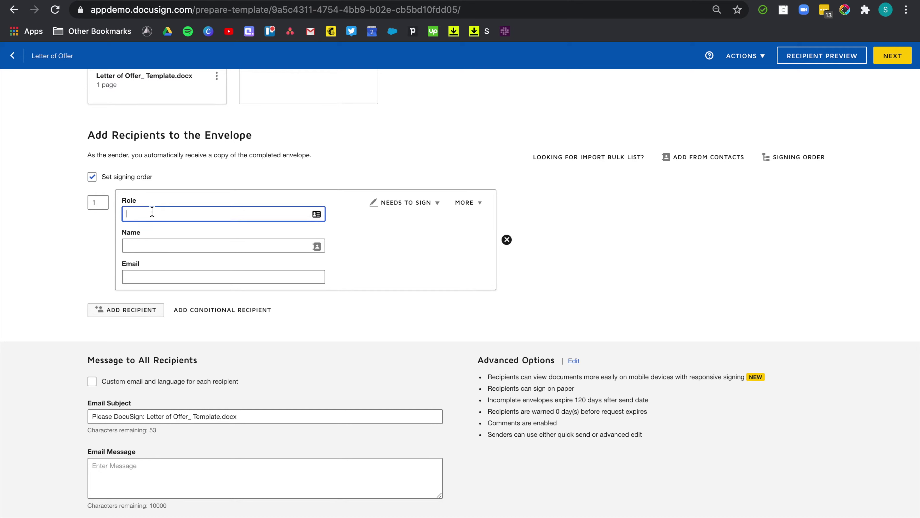
{"action": "type", "text": "Candidate"}
{"action": "left_click", "coordinate": [437, 203]}
{"action": "left_click", "coordinate": [436, 207]}
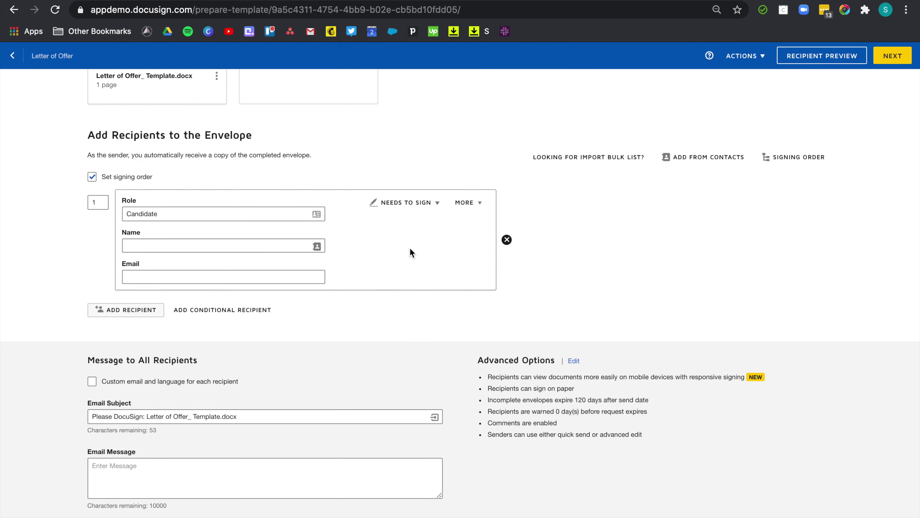
Add an HR Manager signer role, filling in the manager's name and email from contacts
{"action": "left_click", "coordinate": [148, 309]}
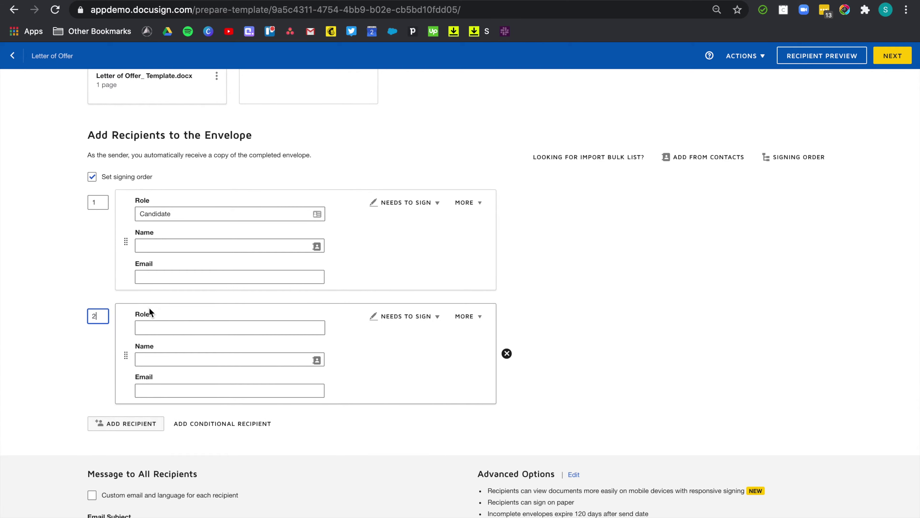
{"action": "left_click", "coordinate": [183, 334]}
{"action": "type", "text": "HR Manager"}
{"action": "left_click", "coordinate": [253, 359]}
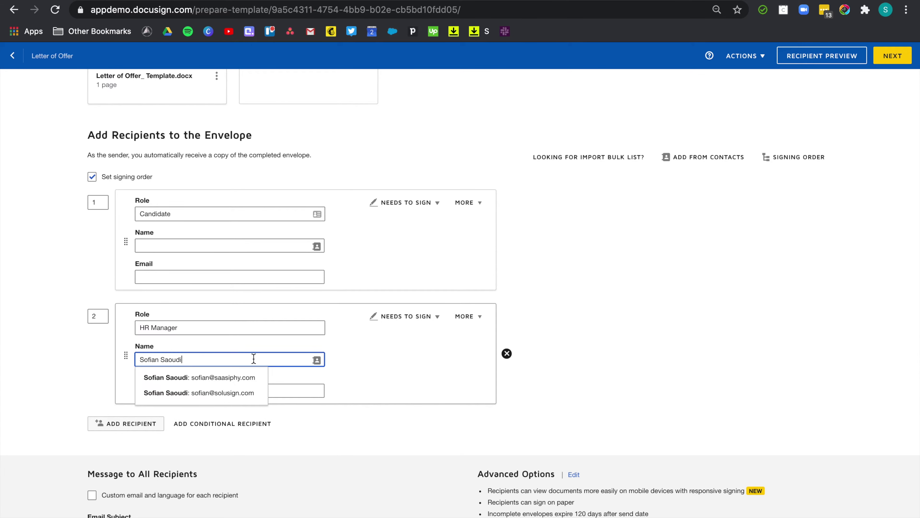
{"action": "key", "text": "Down"}
{"action": "key", "text": "Down"}
{"action": "key", "text": "Return"}
{"action": "scroll", "coordinate": [530, 359], "scroll_direction": "down", "scroll_amount": 3}
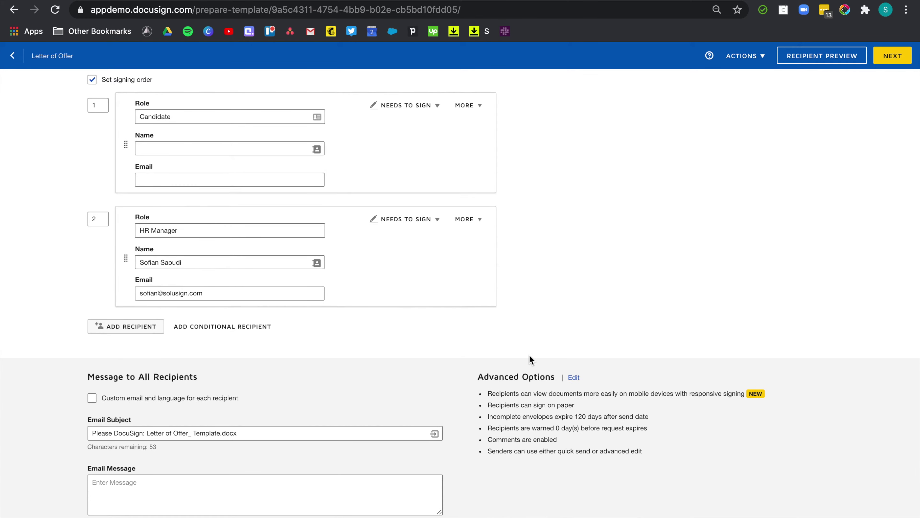
Add a third recipient role, Payroll, set to Receives a Copy
{"action": "left_click", "coordinate": [109, 327]}
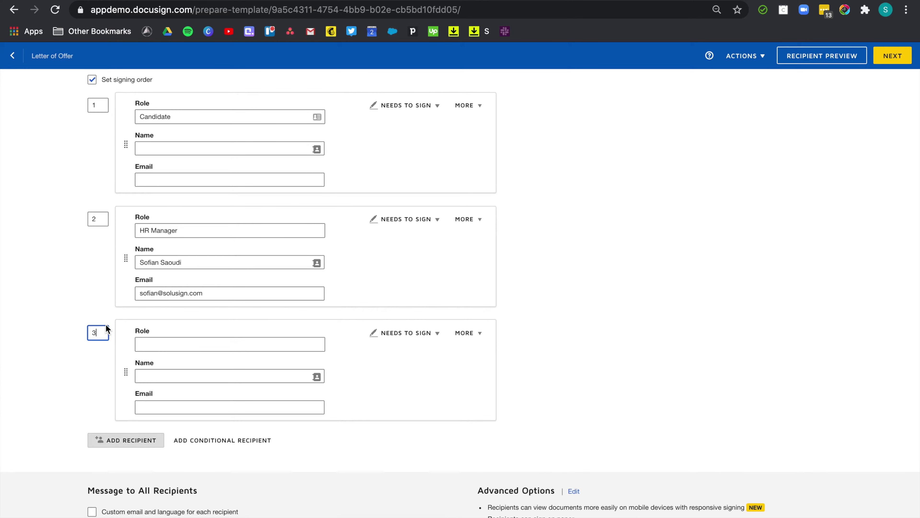
{"action": "left_click", "coordinate": [168, 344]}
{"action": "type", "text": "Payroll"}
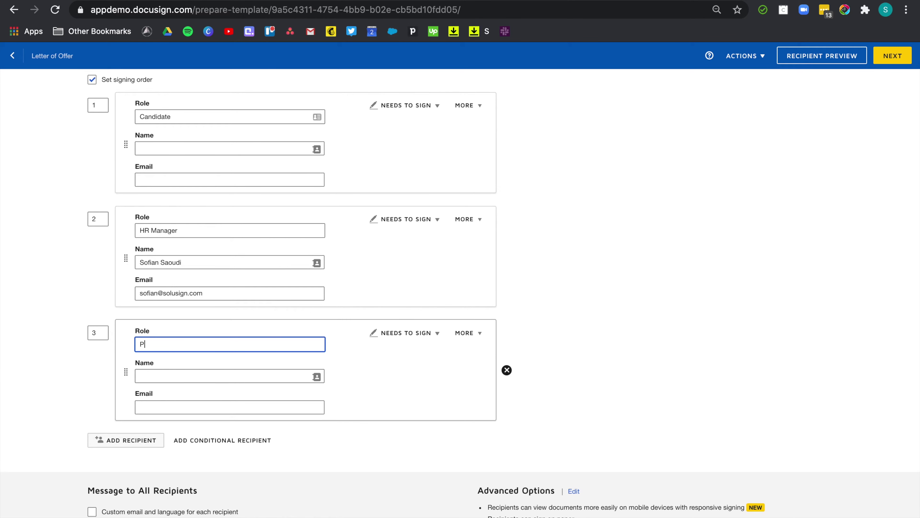
{"action": "key", "text": "Tab"}
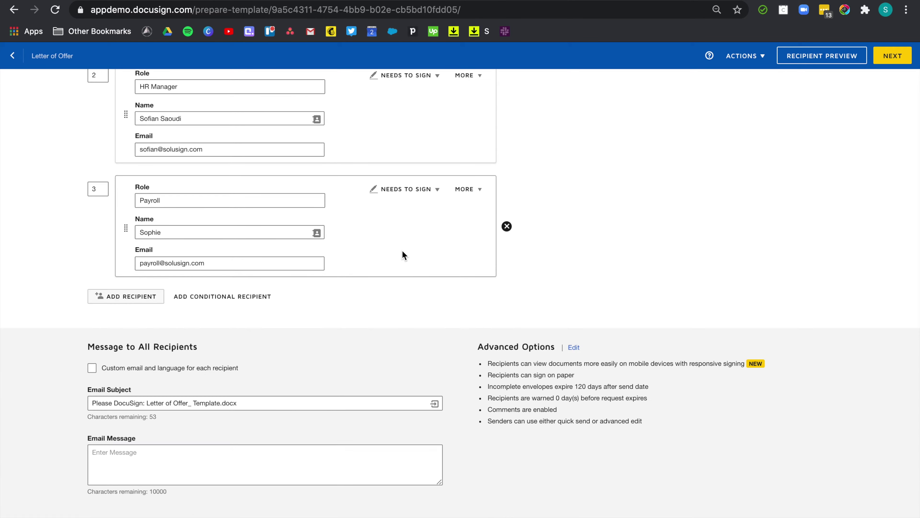
{"action": "left_click", "coordinate": [415, 196]}
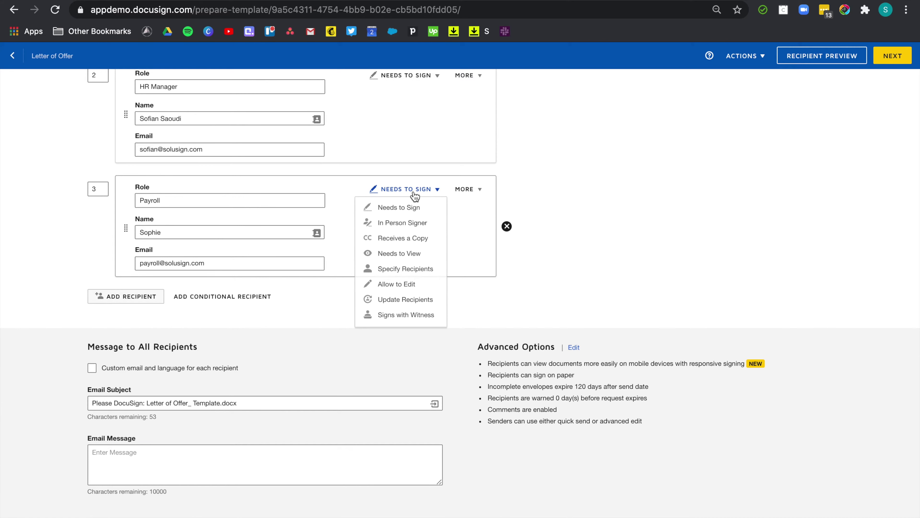
{"action": "left_click", "coordinate": [401, 238]}
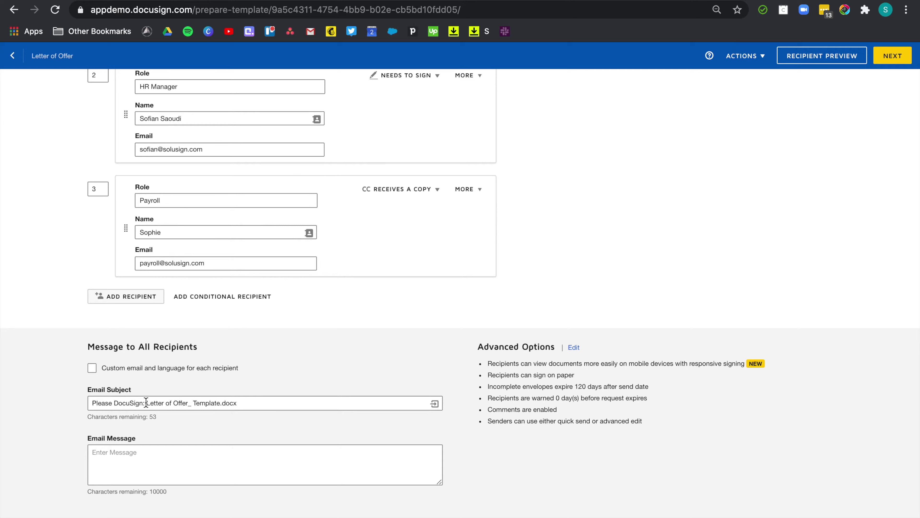
Replace the file name in the email subject with 'your Letter of Offer' and enable custom email per recipient
{"action": "left_click_drag", "start_coordinate": [146, 402], "coordinate": [243, 404]}
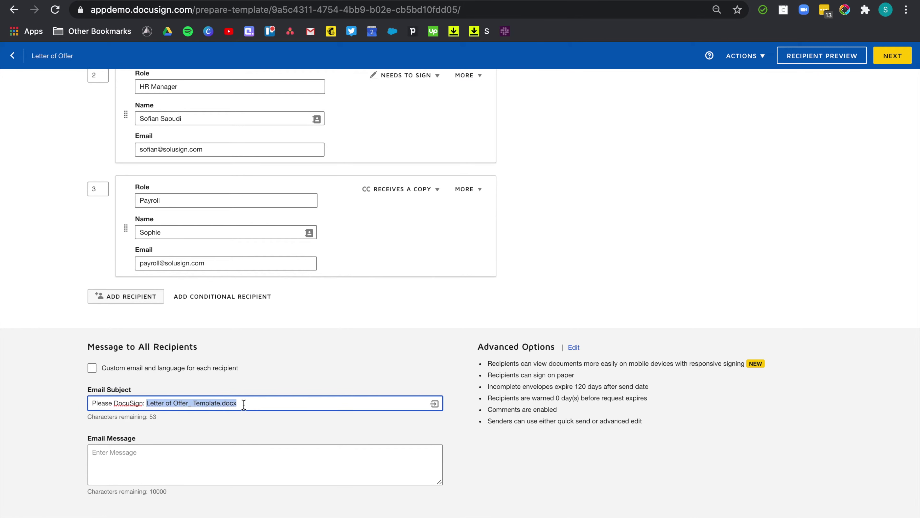
{"action": "key", "text": "BackSpace"}
{"action": "key", "text": "BackSpace"}
{"action": "key", "text": "BackSpace"}
{"action": "type", "text": "your"}
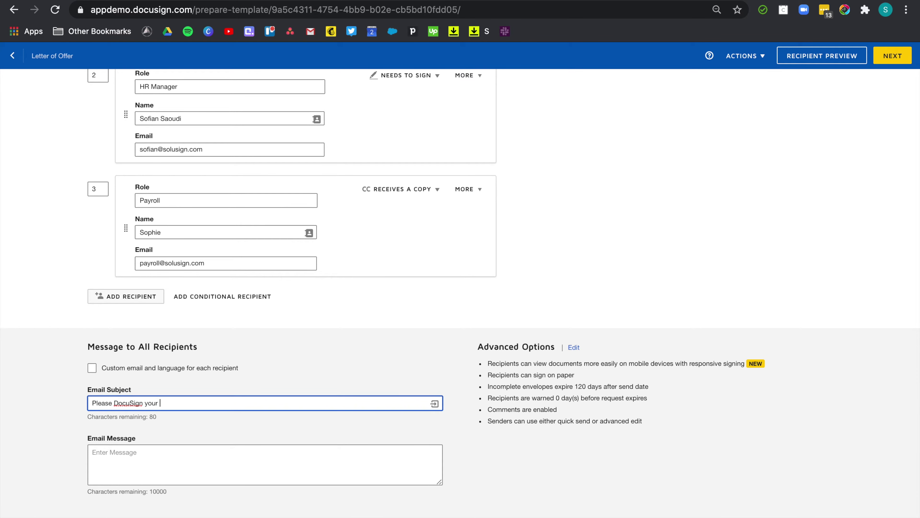
{"action": "type", "text": " Letter of Offer"}
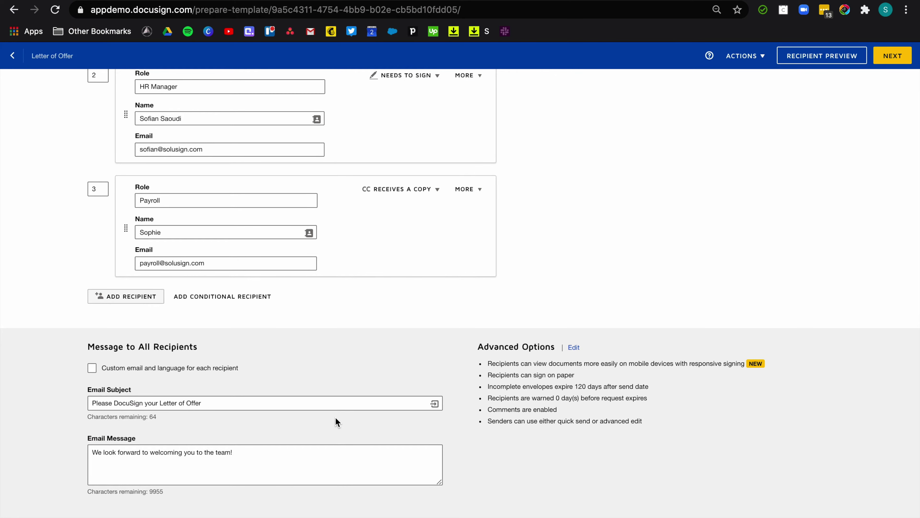
{"action": "left_click", "coordinate": [92, 368]}
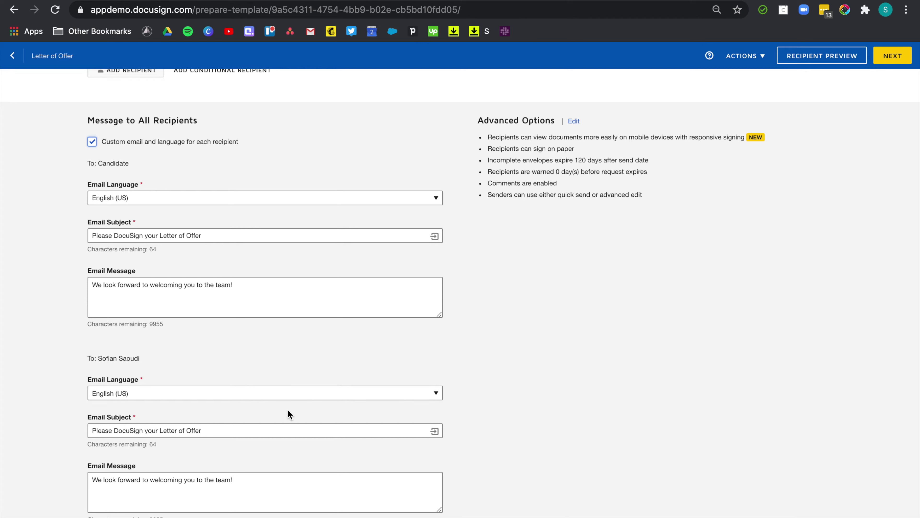
Insert the Candidate's Name into the HR manager's subject and give Payroll the message 'Please do this ASAP'
{"action": "left_click", "coordinate": [232, 432]}
{"action": "left_click", "coordinate": [434, 432]}
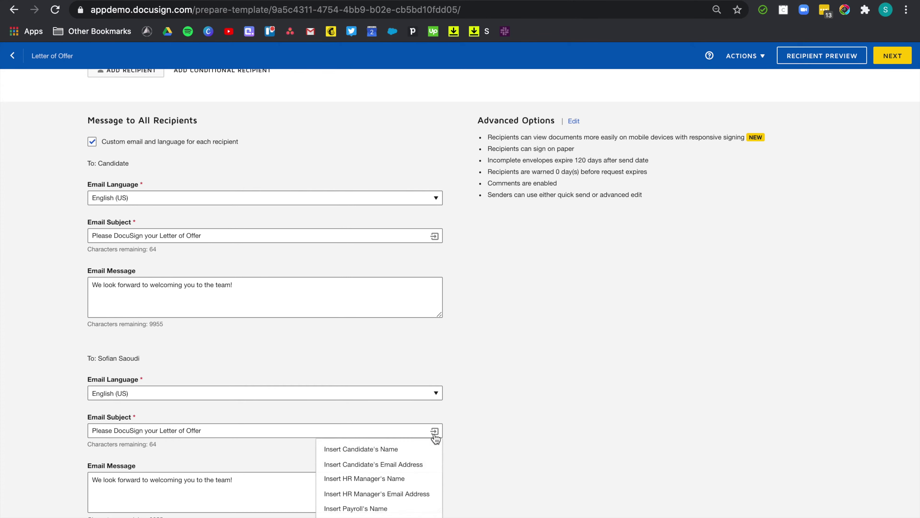
{"action": "left_click", "coordinate": [388, 449]}
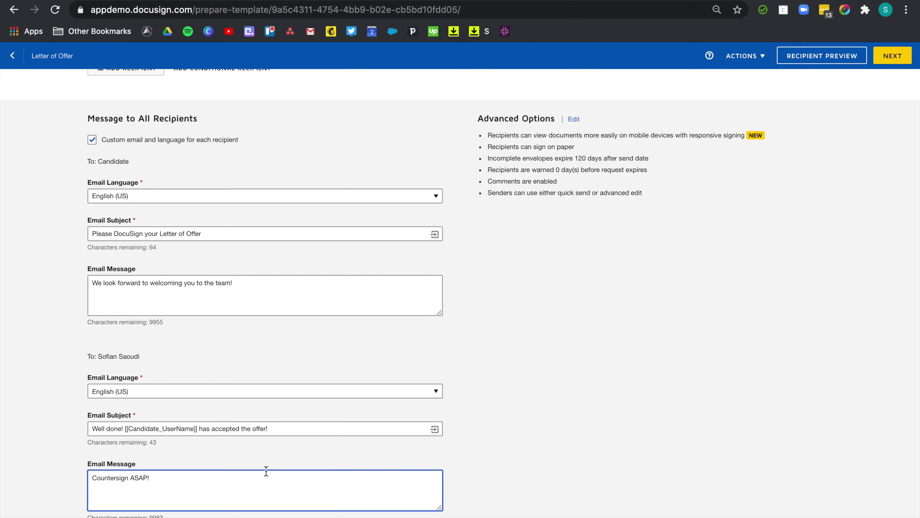
{"action": "scroll", "coordinate": [266, 471], "scroll_direction": "down", "scroll_amount": 6}
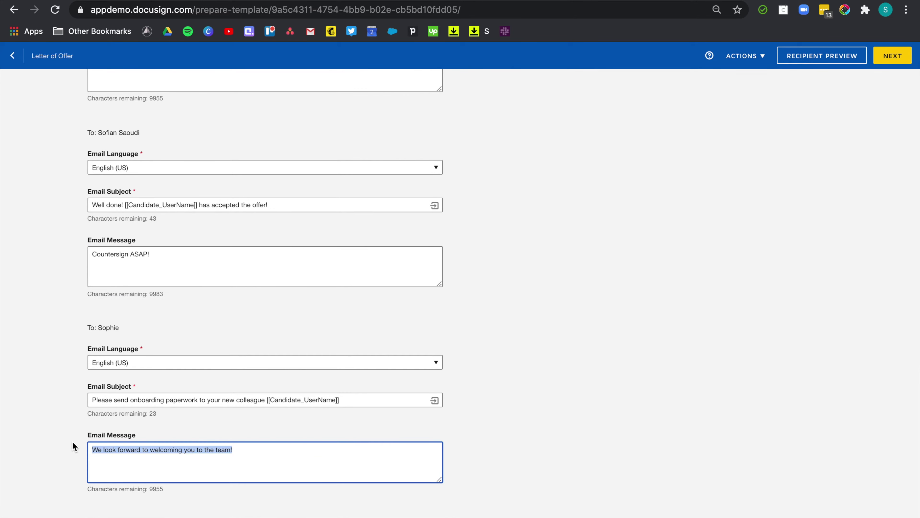
{"action": "type", "text": "P"}
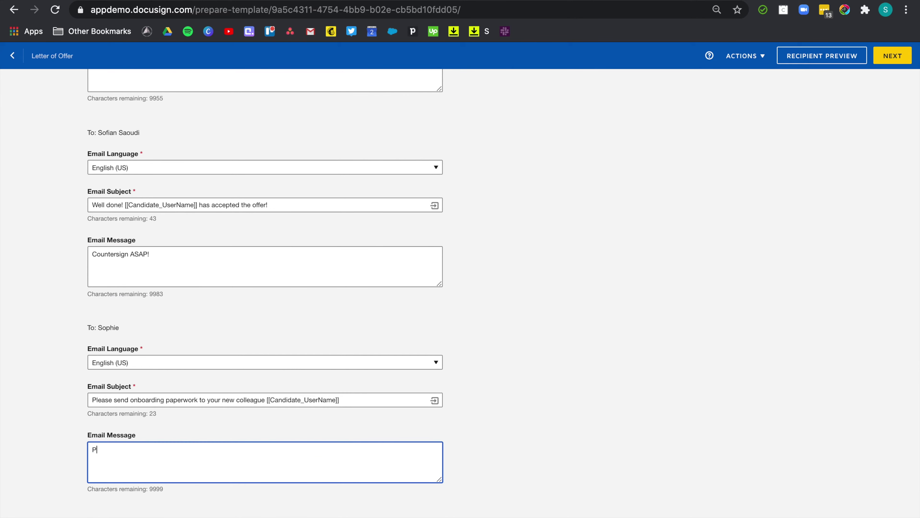
{"action": "type", "text": "lease do this ASAP"}
{"action": "left_click", "coordinate": [9, 397]}
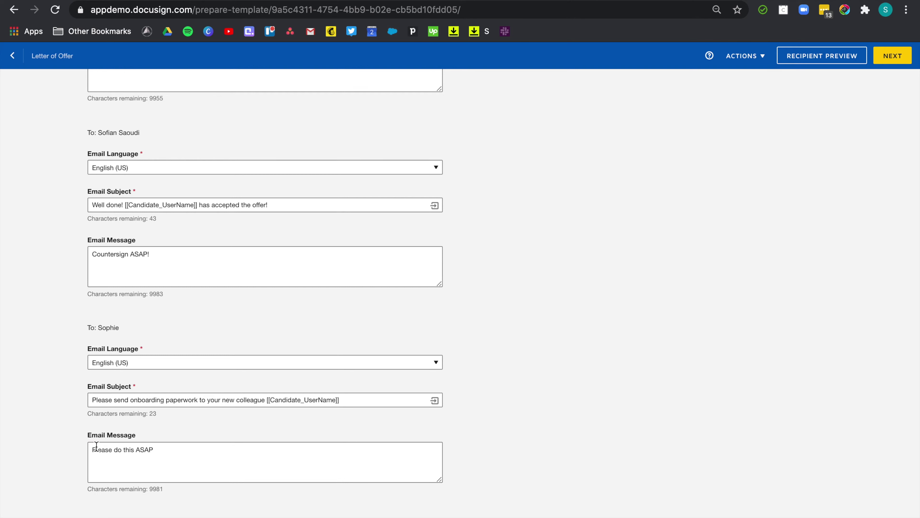
{"action": "left_click", "coordinate": [223, 455]}
{"action": "left_click", "coordinate": [422, 429]}
Move on to field placement and keep Candidate as the active recipient
{"action": "left_click", "coordinate": [916, 512]}
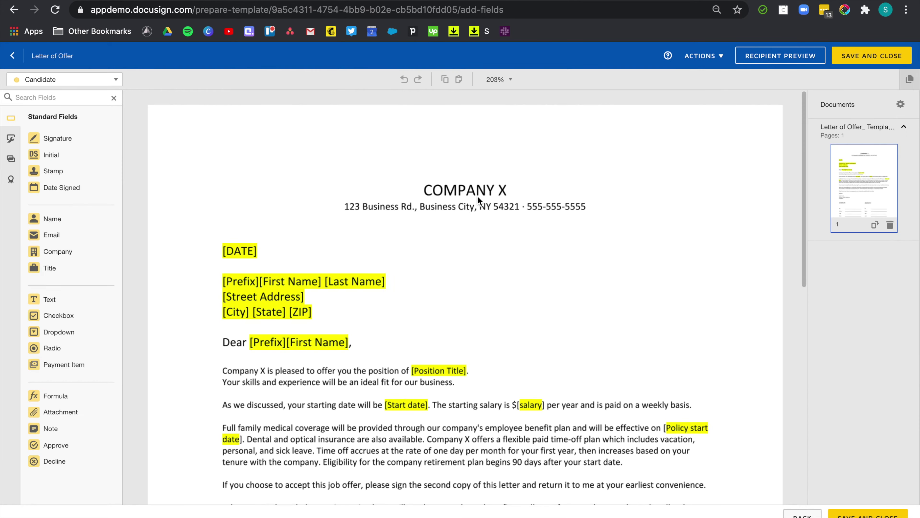
{"action": "scroll", "coordinate": [538, 344], "scroll_direction": "down", "scroll_amount": 6}
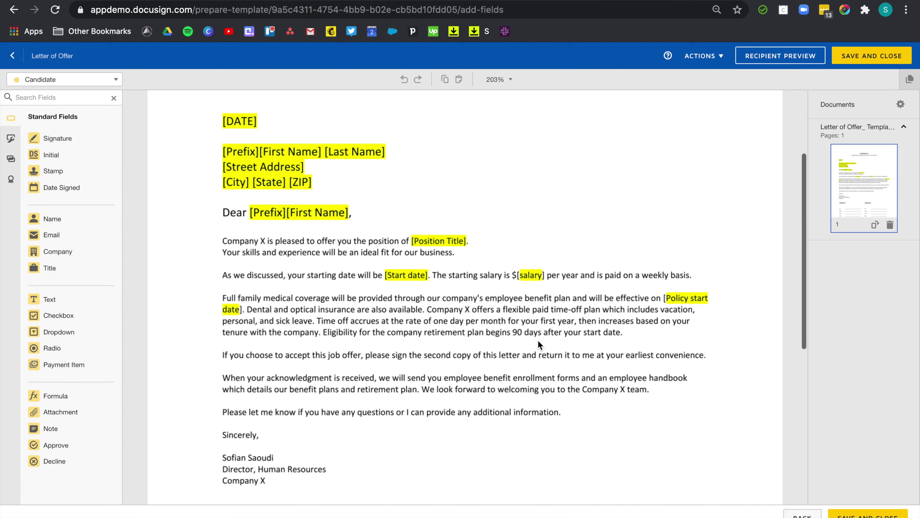
{"action": "scroll", "coordinate": [537, 339], "scroll_direction": "down", "scroll_amount": 3}
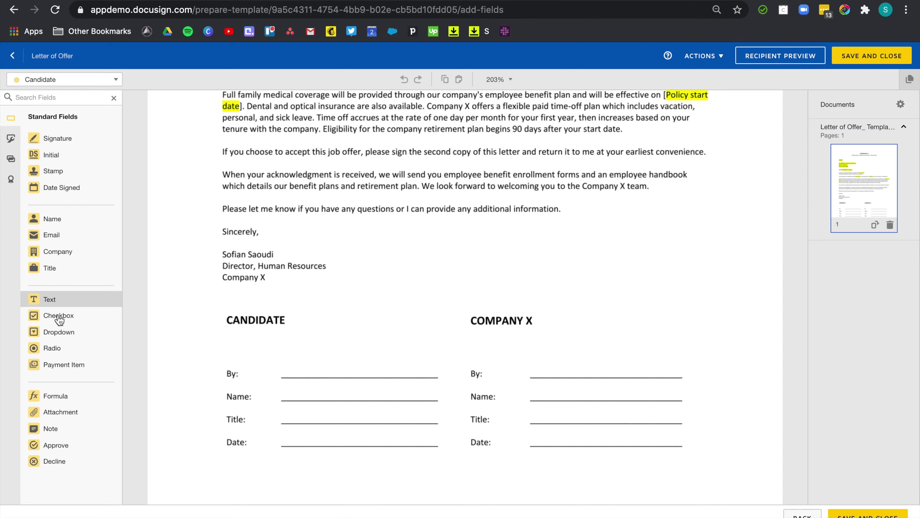
{"action": "left_click", "coordinate": [86, 86]}
{"action": "left_click", "coordinate": [67, 113]}
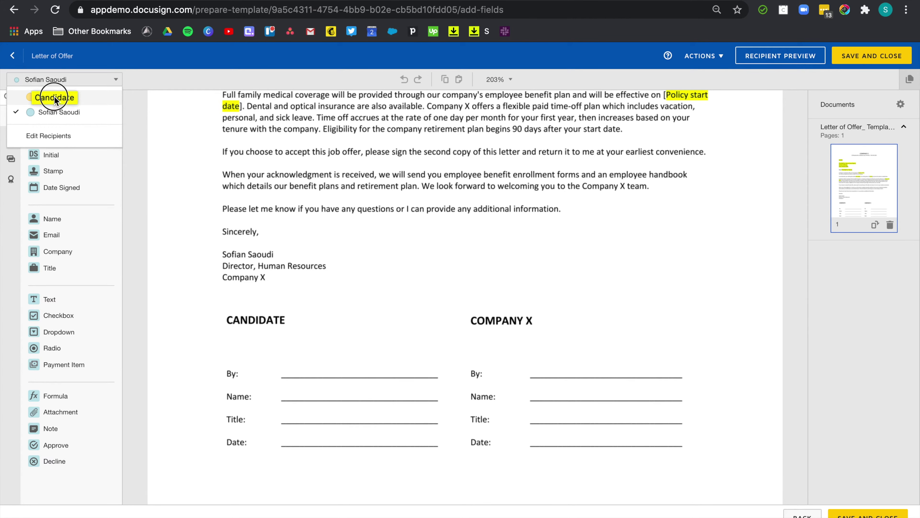
{"action": "left_click", "coordinate": [54, 97]}
{"action": "left_click", "coordinate": [48, 97]}
{"action": "scroll", "coordinate": [353, 312], "scroll_direction": "down", "scroll_amount": 2}
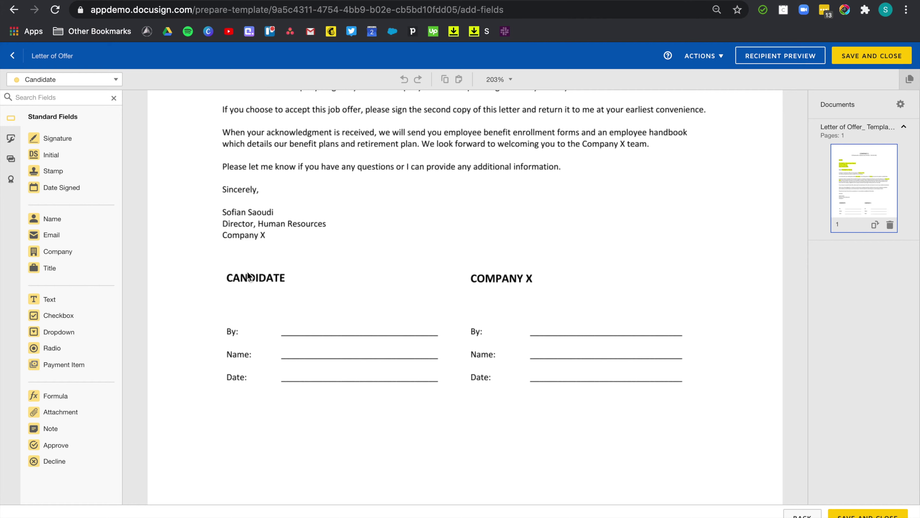
Place Signature, Full Name and Date Signed fields on the CANDIDATE By, Name and Date lines, left-aligned
{"action": "left_click", "coordinate": [72, 138]}
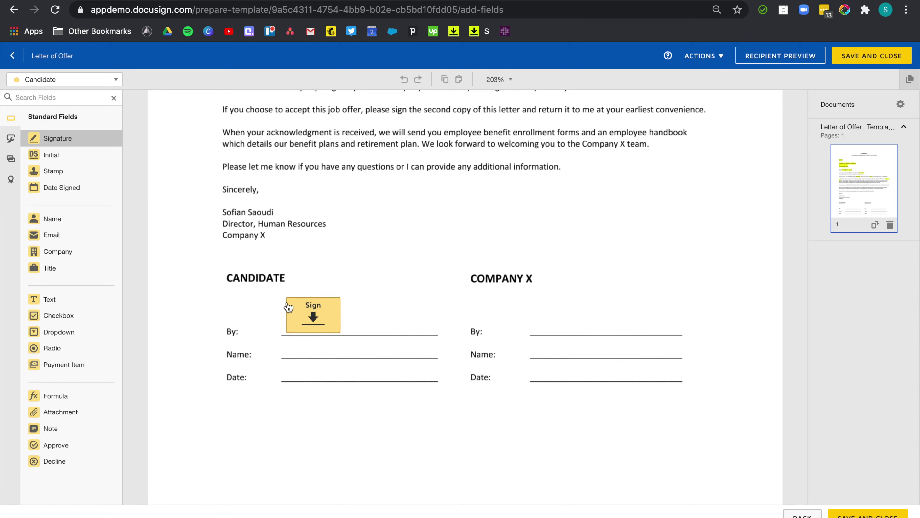
{"action": "left_click", "coordinate": [283, 304]}
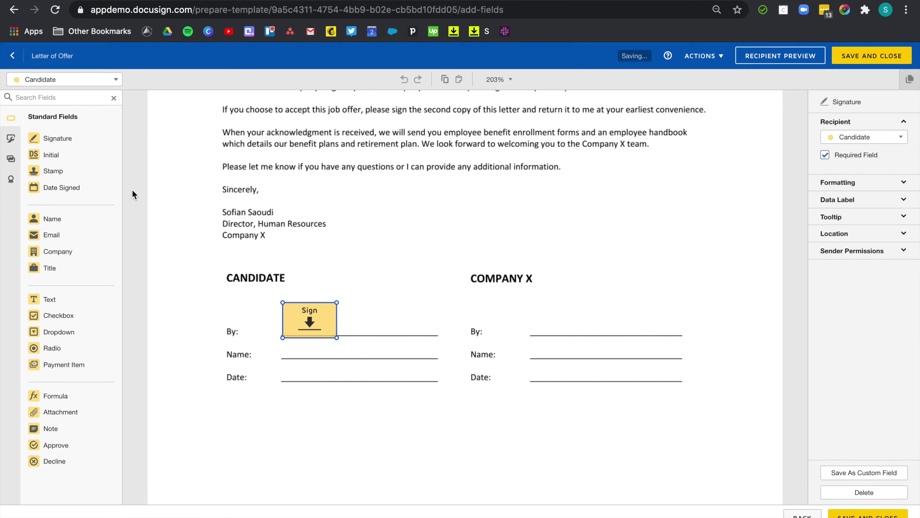
{"action": "left_click", "coordinate": [89, 217]}
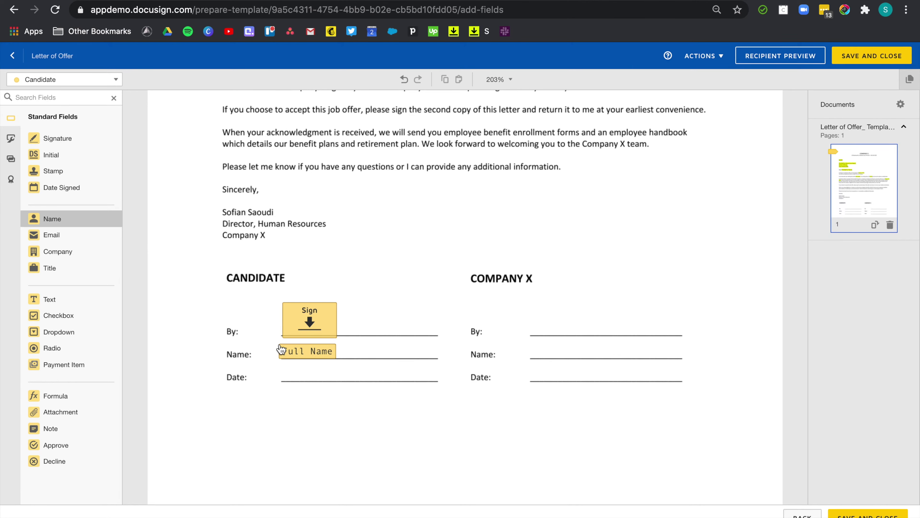
{"action": "left_click", "coordinate": [282, 346]}
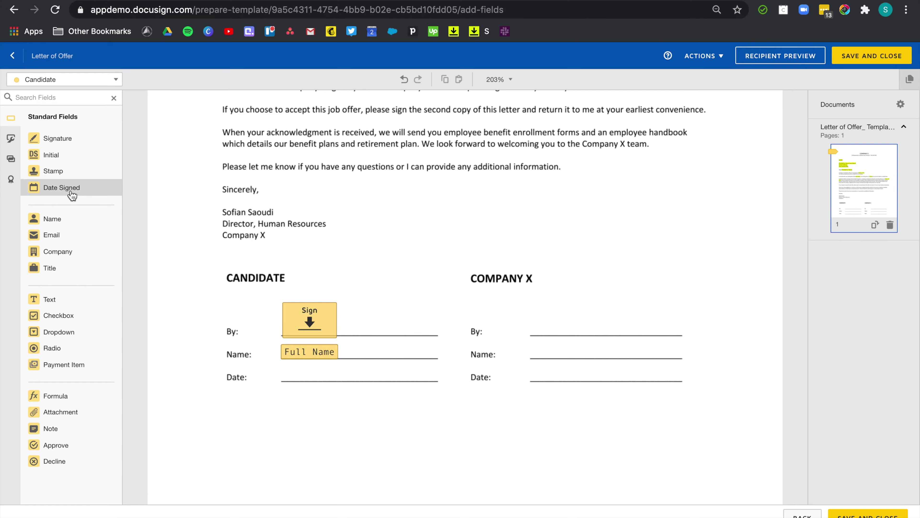
{"action": "left_click", "coordinate": [84, 198]}
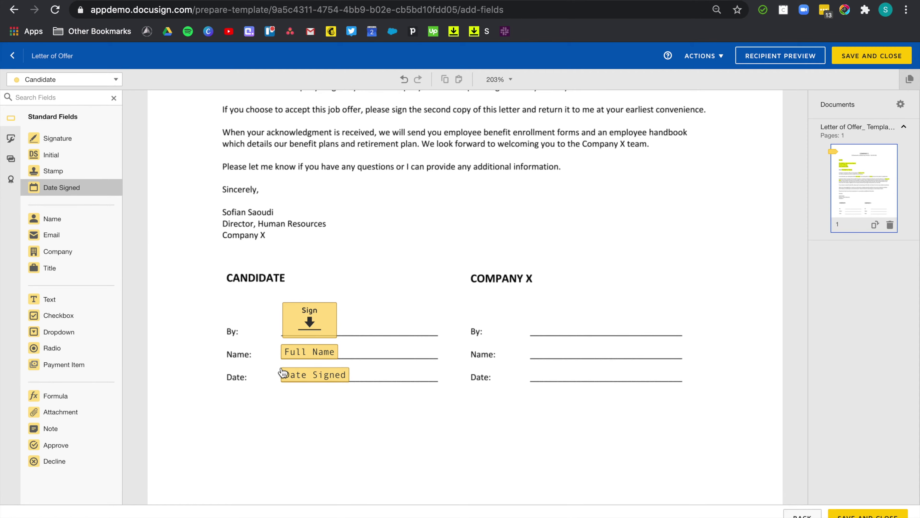
{"action": "left_click", "coordinate": [283, 372]}
{"action": "mouse_move", "coordinate": [359, 399]}
{"action": "left_mouse_down"}
{"action": "mouse_move", "coordinate": [267, 290]}
{"action": "mouse_move", "coordinate": [276, 296]}
{"action": "left_mouse_up"}
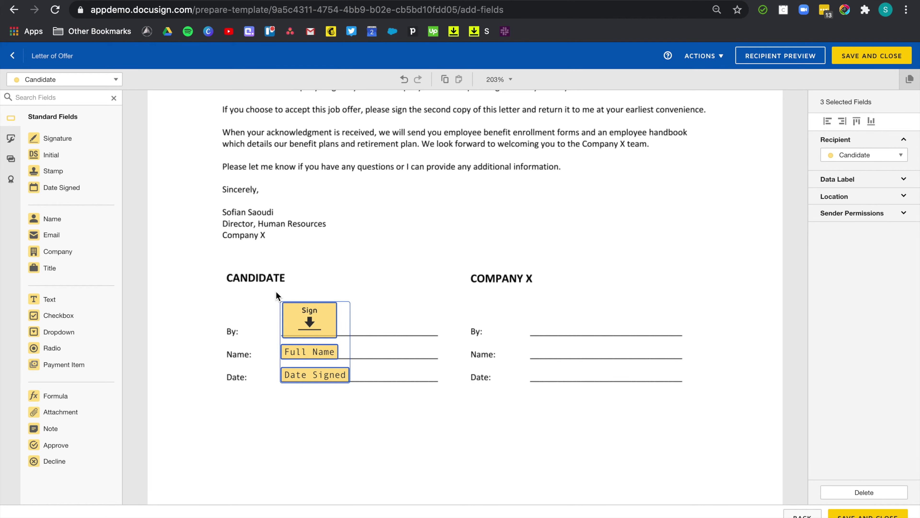
{"action": "left_click", "coordinate": [829, 121]}
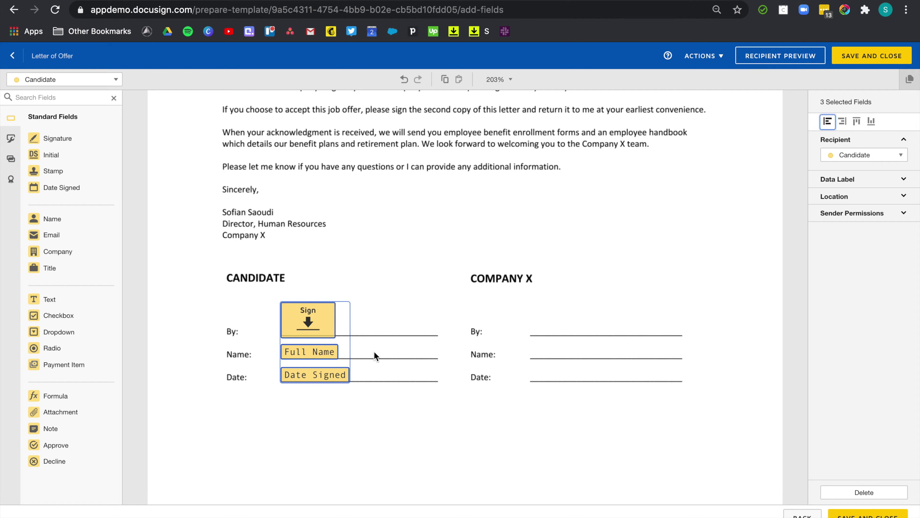
Copy the three candidate fields into the COMPANY X column and assign the copies to the HR Manager
{"action": "key", "text": "ctrl+c"}
{"action": "key", "text": "ctrl+v"}
{"action": "left_click", "coordinate": [318, 338]}
{"action": "left_click_drag", "start_coordinate": [318, 338], "coordinate": [553, 326]}
{"action": "left_click", "coordinate": [870, 155]}
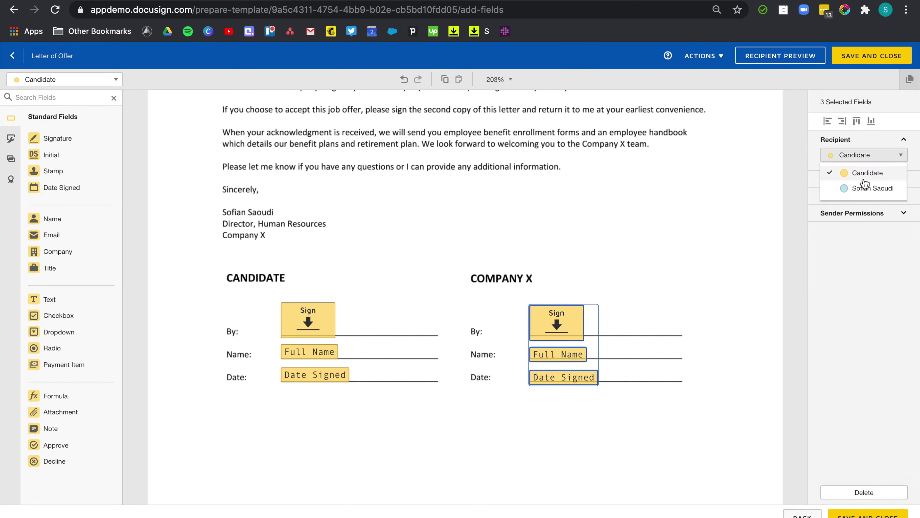
{"action": "left_click", "coordinate": [864, 188]}
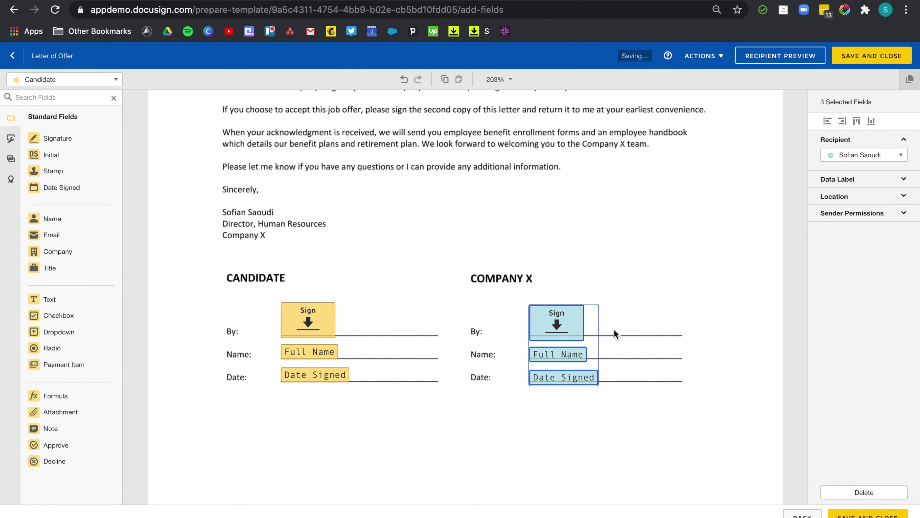
{"action": "left_click", "coordinate": [625, 408]}
{"action": "scroll", "coordinate": [203, 364], "scroll_direction": "up", "scroll_amount": 1}
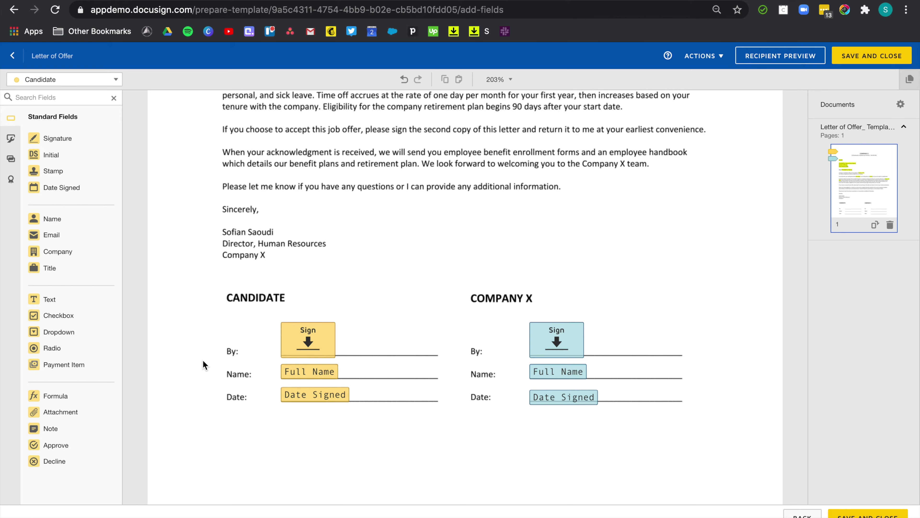
{"action": "scroll", "coordinate": [396, 266], "scroll_direction": "up", "scroll_amount": 7}
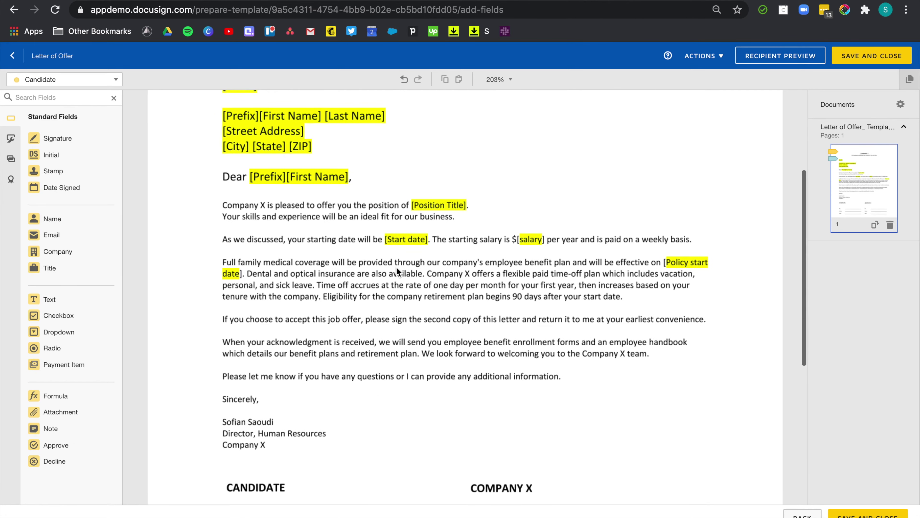
{"action": "scroll", "coordinate": [287, 472], "scroll_direction": "down", "scroll_amount": 7}
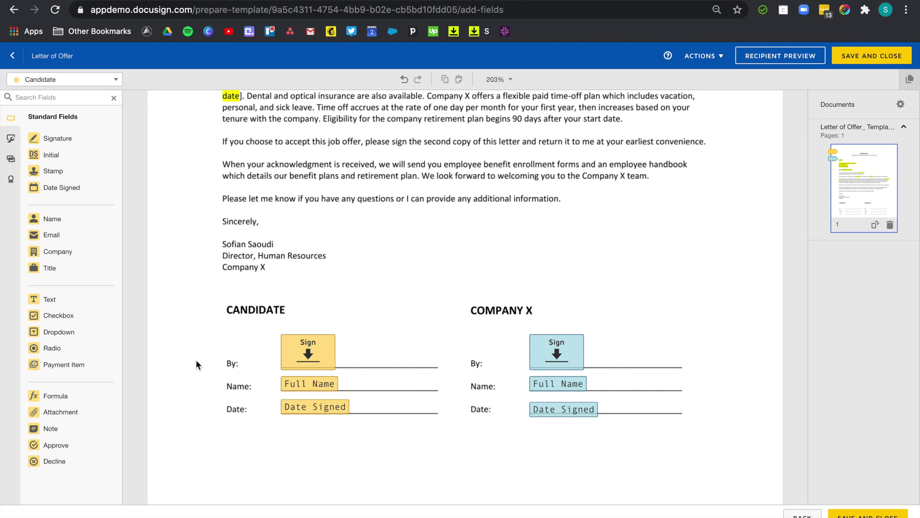
{"action": "left_click", "coordinate": [310, 351]}
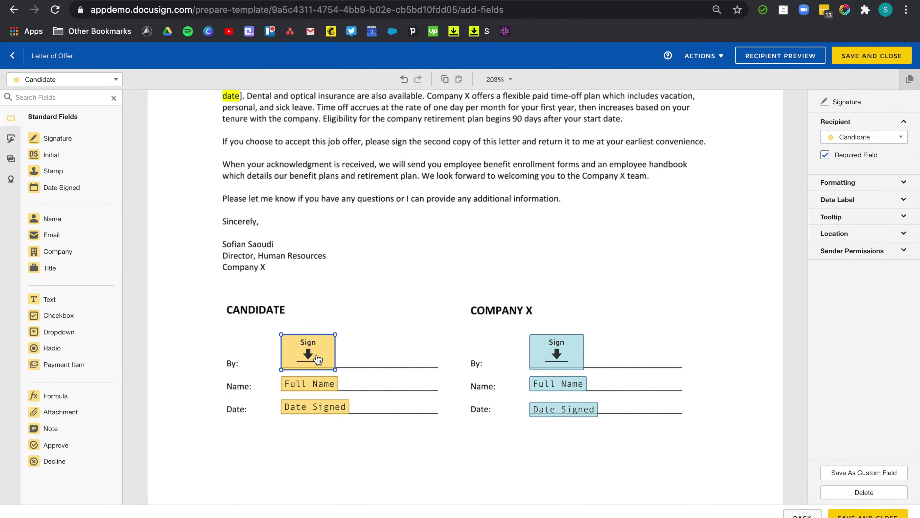
{"action": "left_click", "coordinate": [884, 234]}
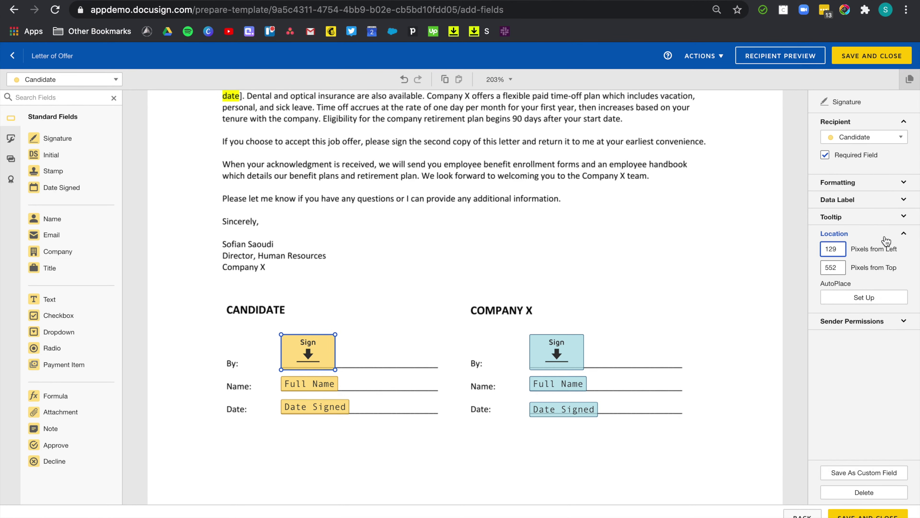
{"action": "left_click", "coordinate": [878, 298]}
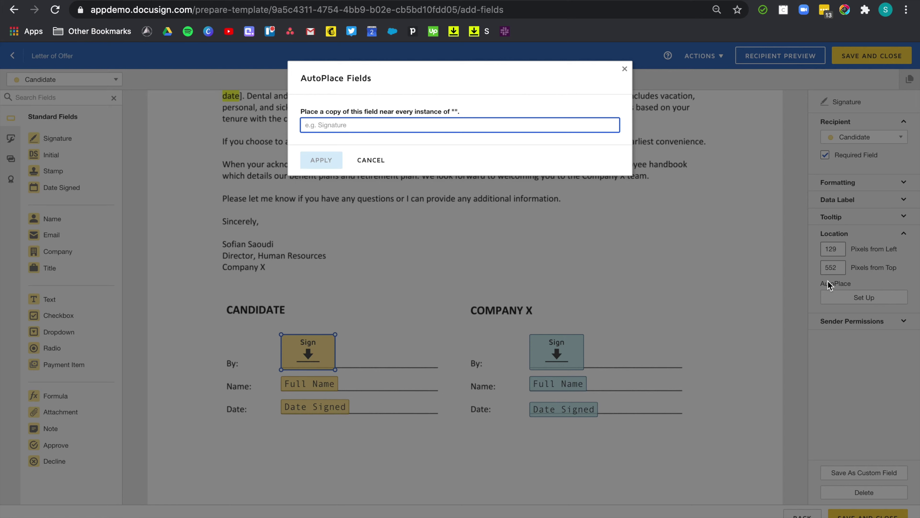
{"action": "type", "text": "the"}
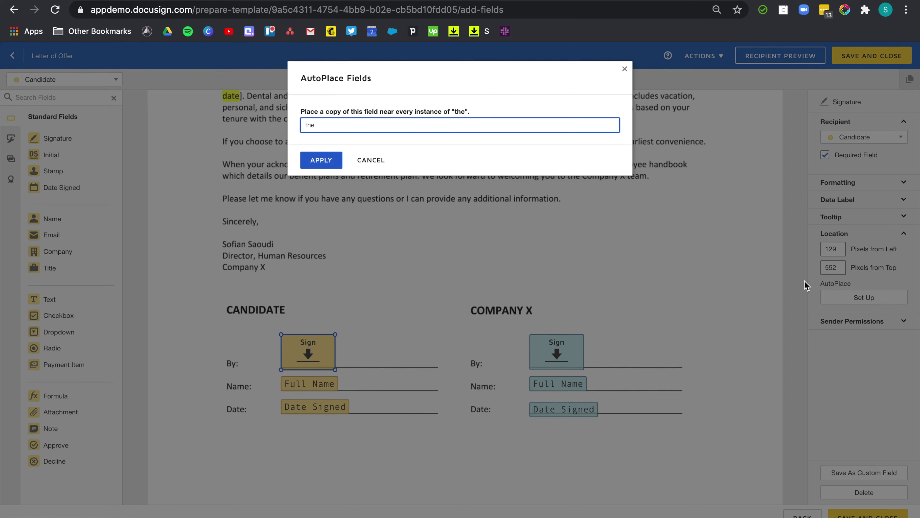
{"action": "key", "text": "Return"}
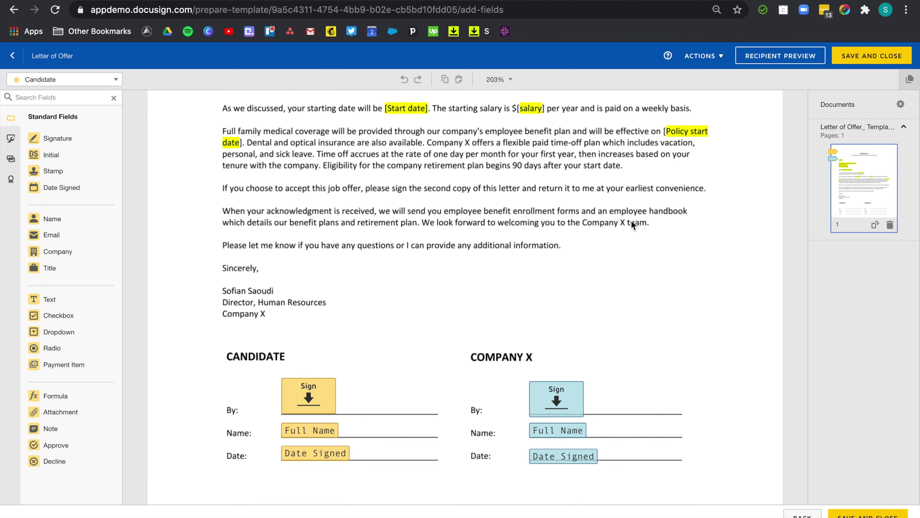
{"action": "scroll", "coordinate": [616, 221], "scroll_direction": "up", "scroll_amount": 3}
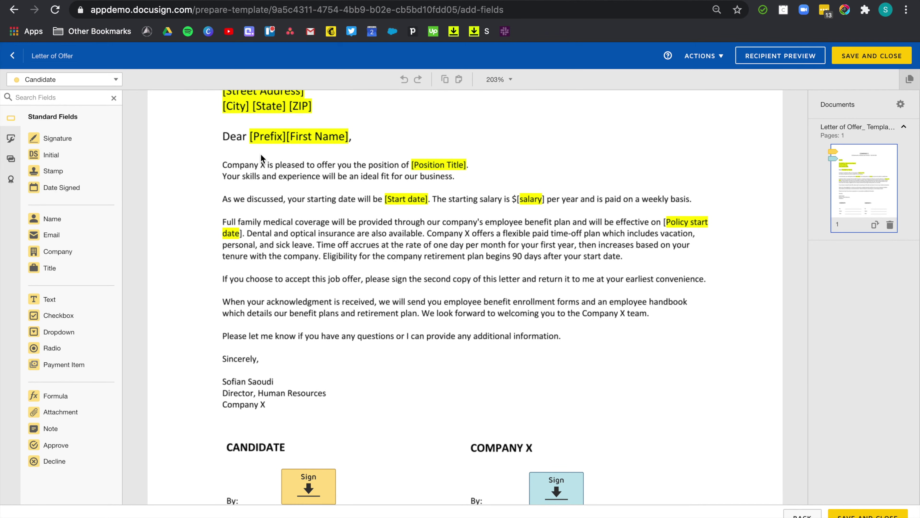
AutoPlace-anchor the candidate's Sign field to 'handbook', then return it to the By line
{"action": "scroll", "coordinate": [396, 315], "scroll_direction": "down", "scroll_amount": 4}
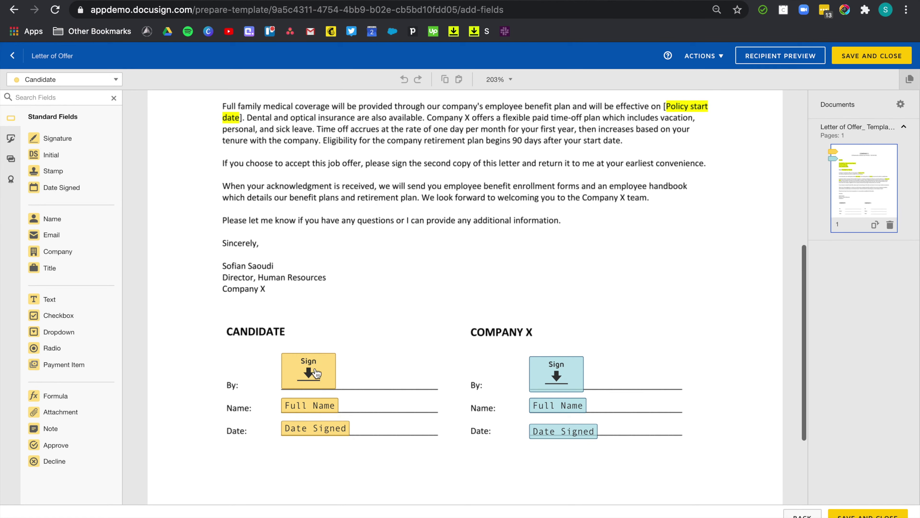
{"action": "left_click", "coordinate": [313, 370]}
{"action": "left_click", "coordinate": [844, 234]}
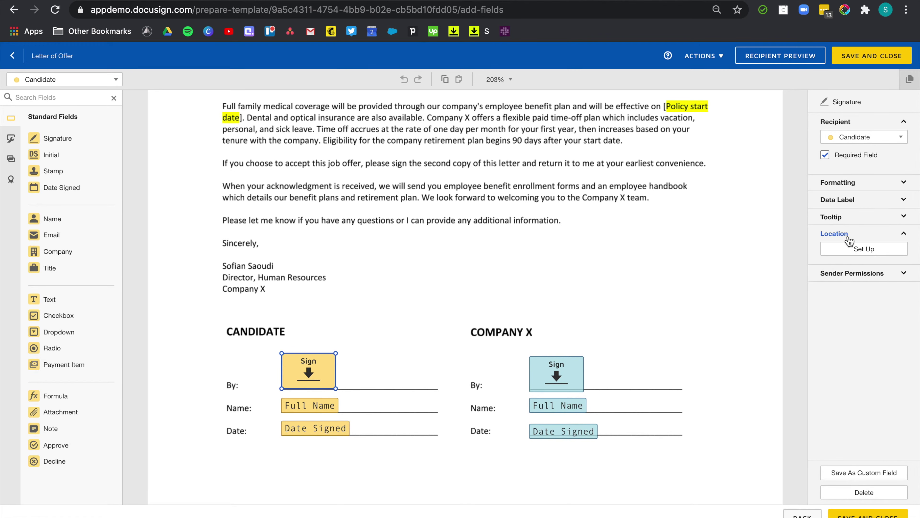
{"action": "left_click", "coordinate": [864, 297]}
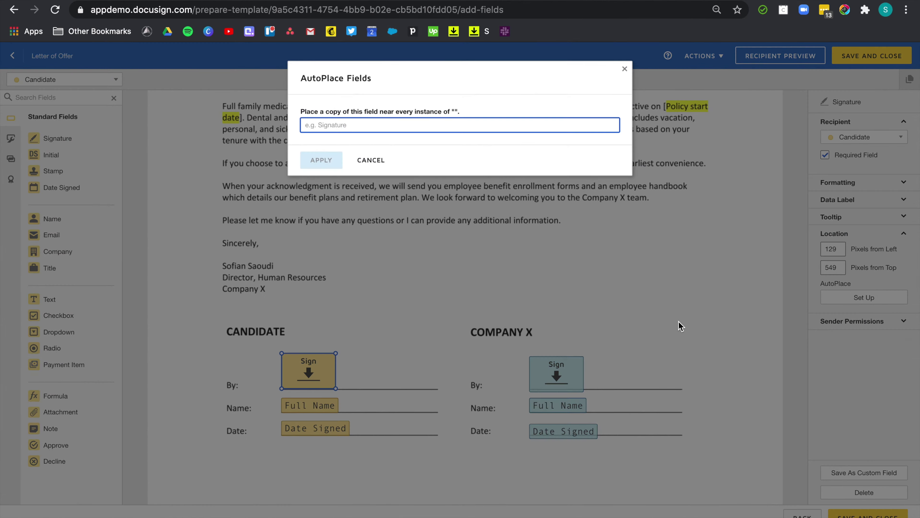
{"action": "type", "text": "handbook"}
{"action": "key", "text": "Return"}
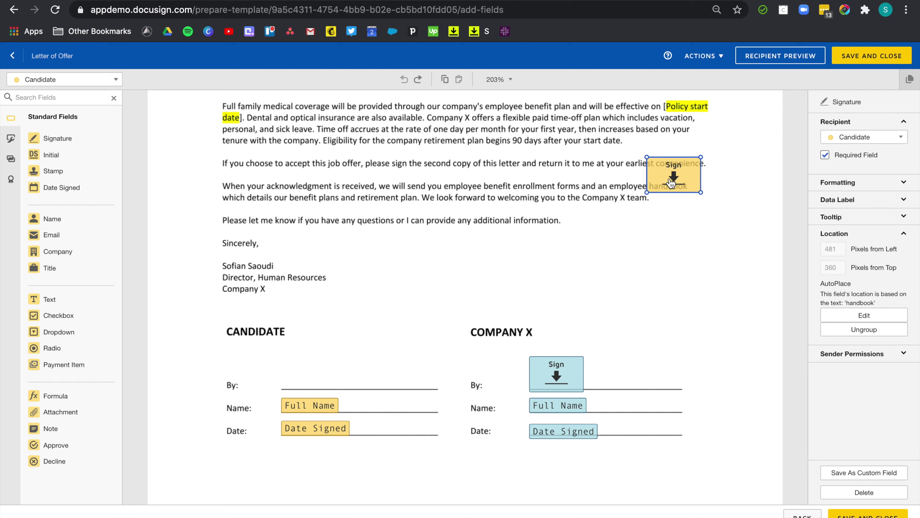
{"action": "left_click_drag", "start_coordinate": [671, 183], "coordinate": [304, 379]}
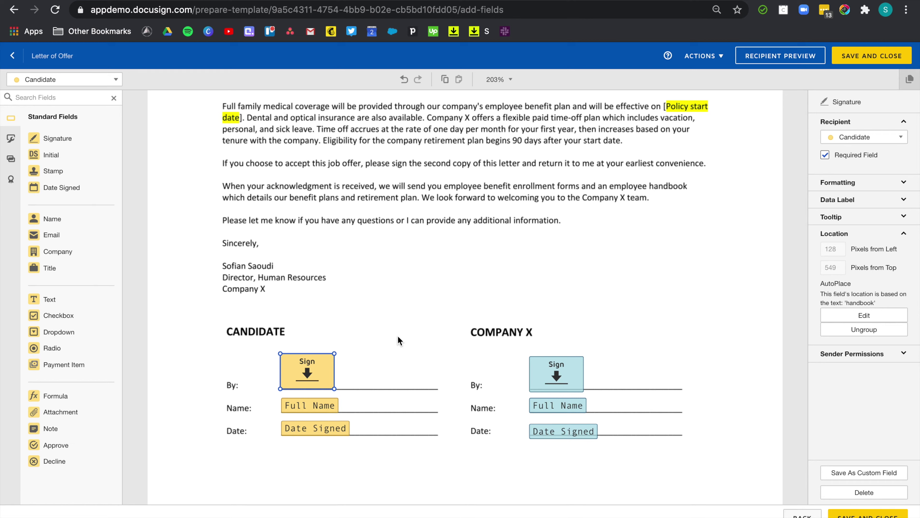
Review the three COMPANY X fields, then go to the offer letter in Word
{"action": "left_click_drag", "start_coordinate": [623, 448], "coordinate": [527, 359]}
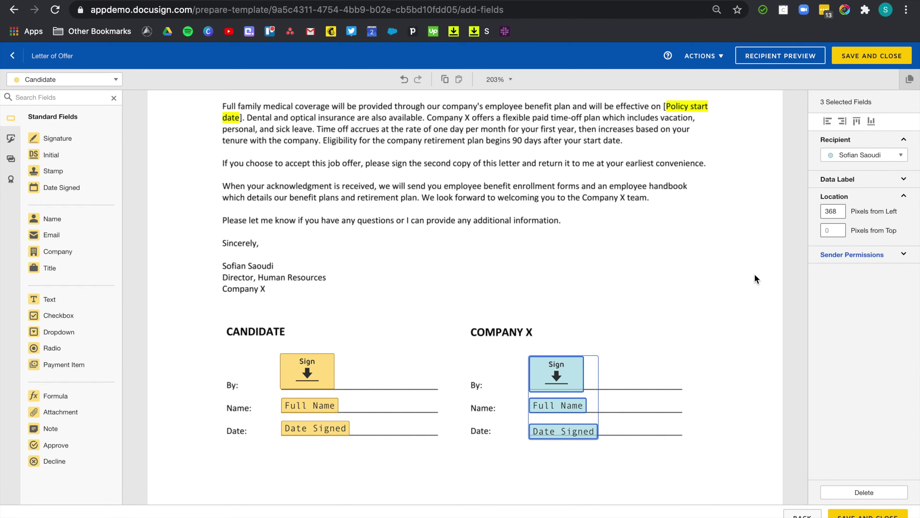
{"action": "left_click", "coordinate": [649, 308]}
{"action": "scroll", "coordinate": [510, 334], "scroll_direction": "up", "scroll_amount": 2}
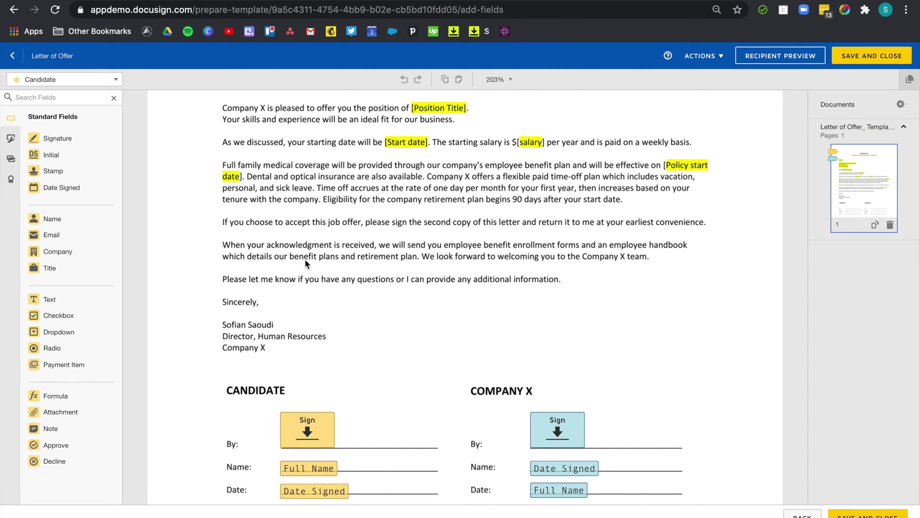
{"action": "key", "text": "ctrl+Left"}
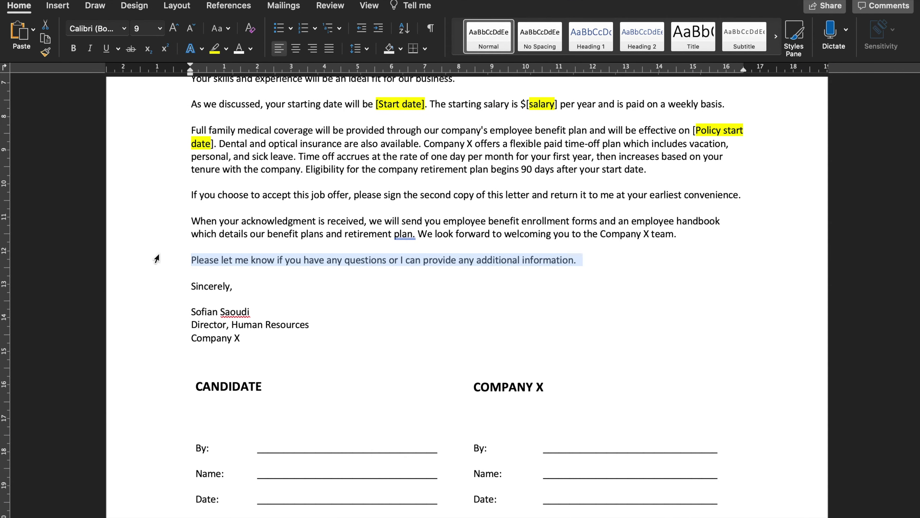
Paste the copied sentence onto the empty line below
{"action": "left_click", "coordinate": [205, 274]}
{"action": "key", "text": "super+v"}
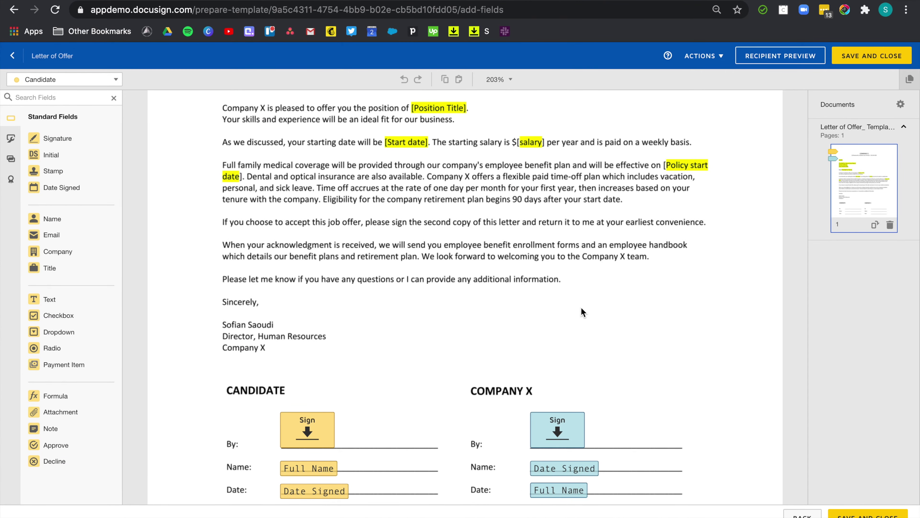
{"action": "scroll", "coordinate": [539, 390], "scroll_direction": "down", "scroll_amount": 1}
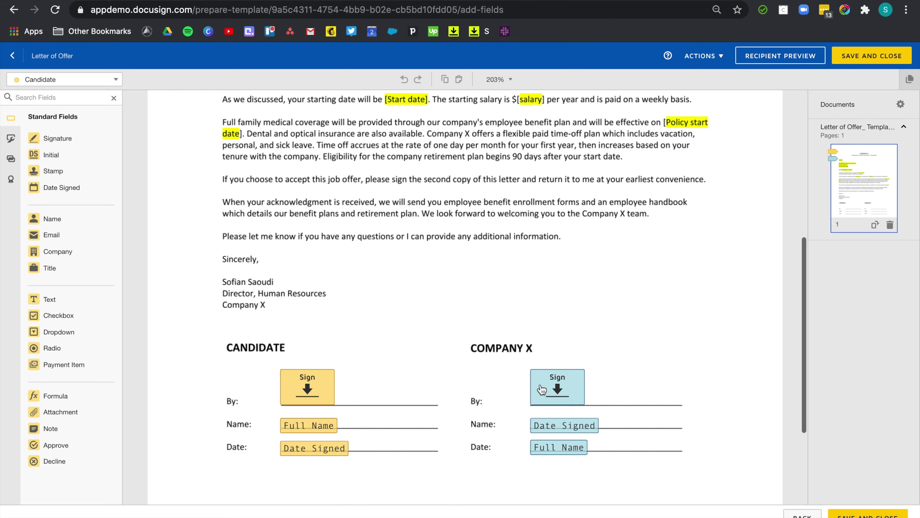
{"action": "scroll", "coordinate": [362, 377], "scroll_direction": "up", "scroll_amount": 1}
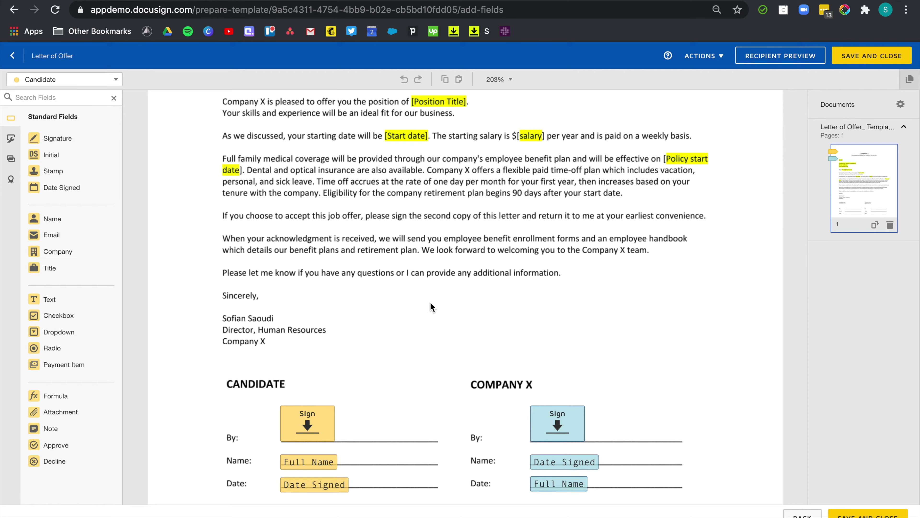
{"action": "key", "text": "super+Tab"}
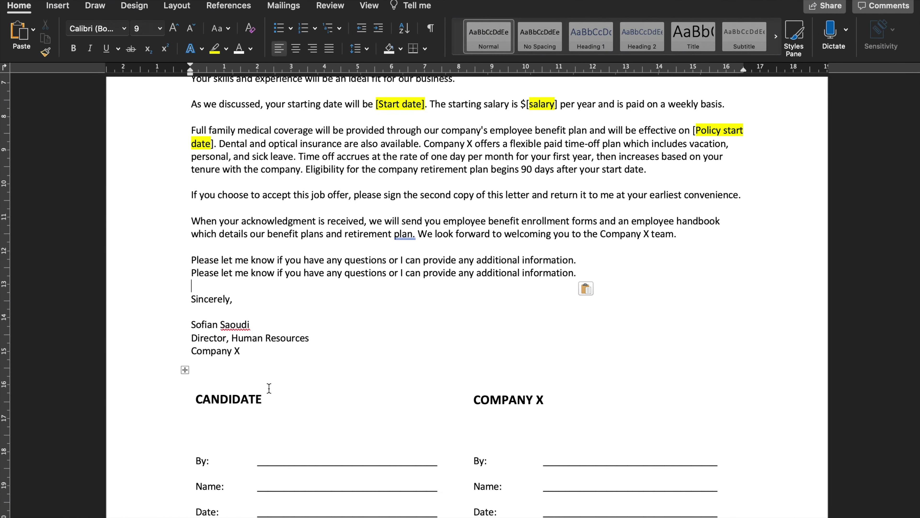
Type 'qwertyu' under CANDIDATE in the Word letter, colour it white, and copy it
{"action": "scroll", "coordinate": [269, 388], "scroll_direction": "down", "scroll_amount": 1}
{"action": "left_click", "coordinate": [258, 366]}
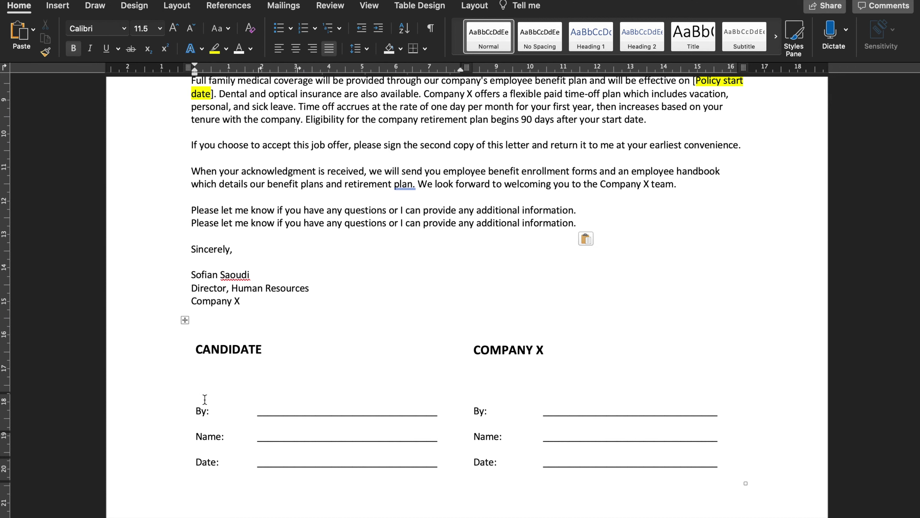
{"action": "left_click", "coordinate": [206, 370]}
{"action": "type", "text": "qwertyu"}
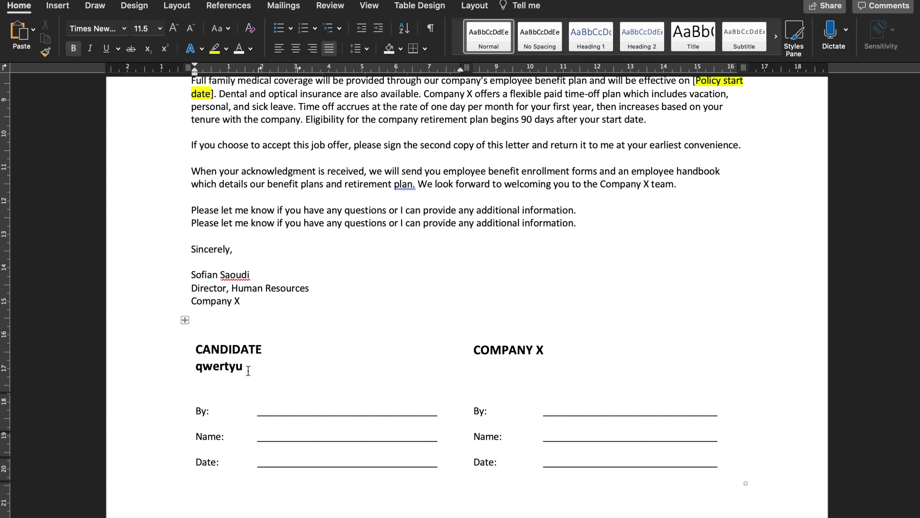
{"action": "left_click_drag", "start_coordinate": [248, 368], "coordinate": [194, 369]}
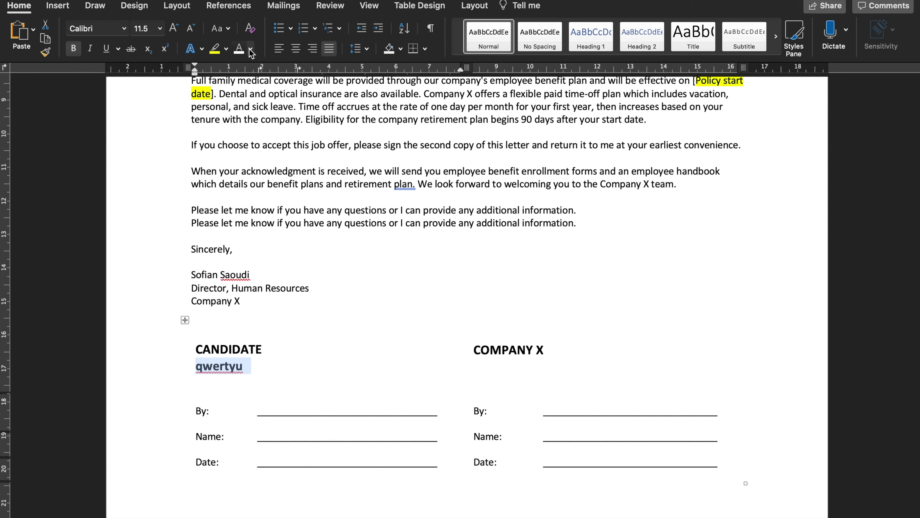
{"action": "left_click", "coordinate": [239, 50]}
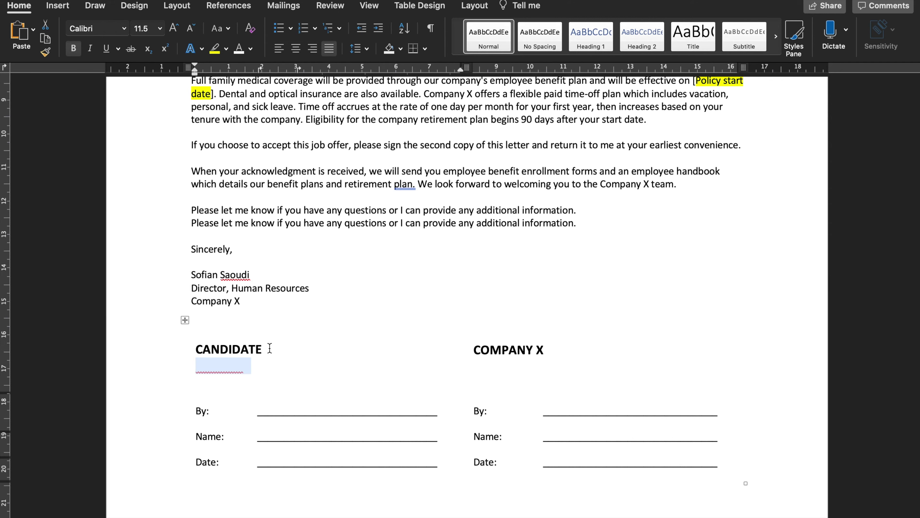
{"action": "right_click", "coordinate": [240, 365]}
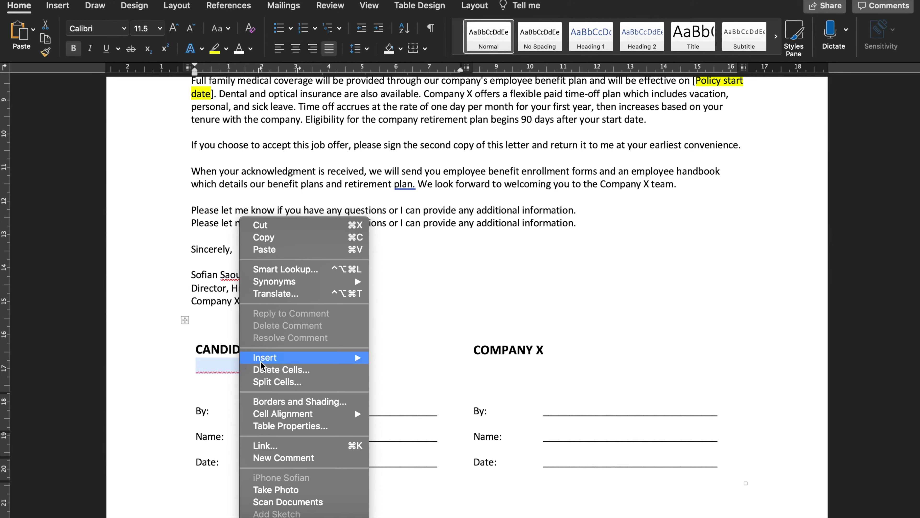
{"action": "left_click", "coordinate": [292, 238]}
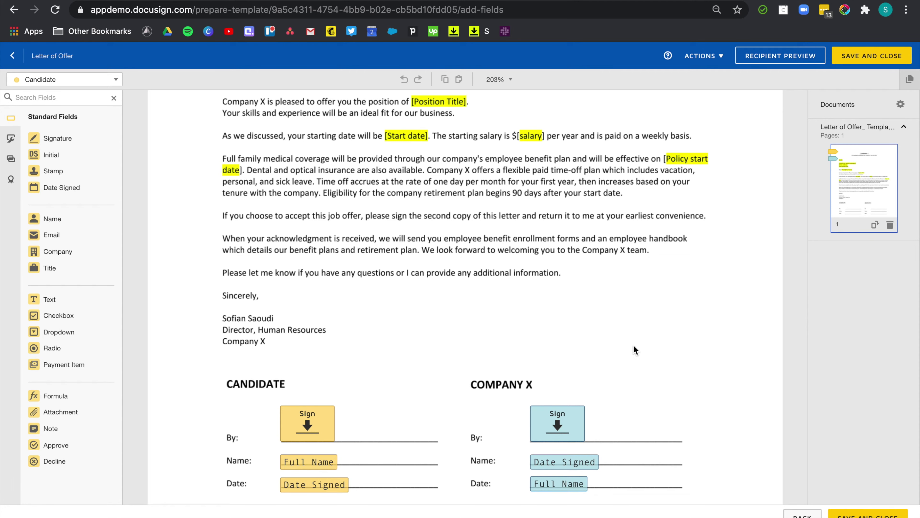
Replace the Letter of Offer template's document with the Letter of Offer_ Template file
{"action": "left_click", "coordinate": [802, 513]}
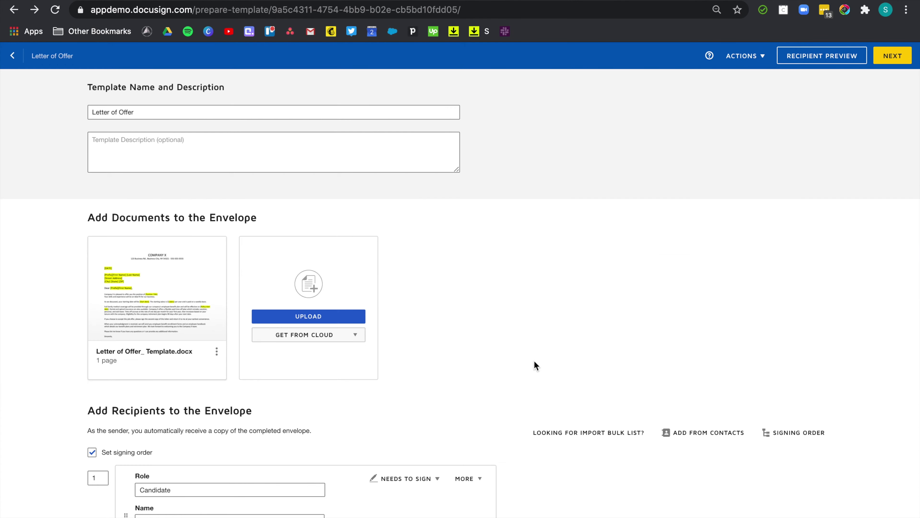
{"action": "left_click", "coordinate": [216, 351]}
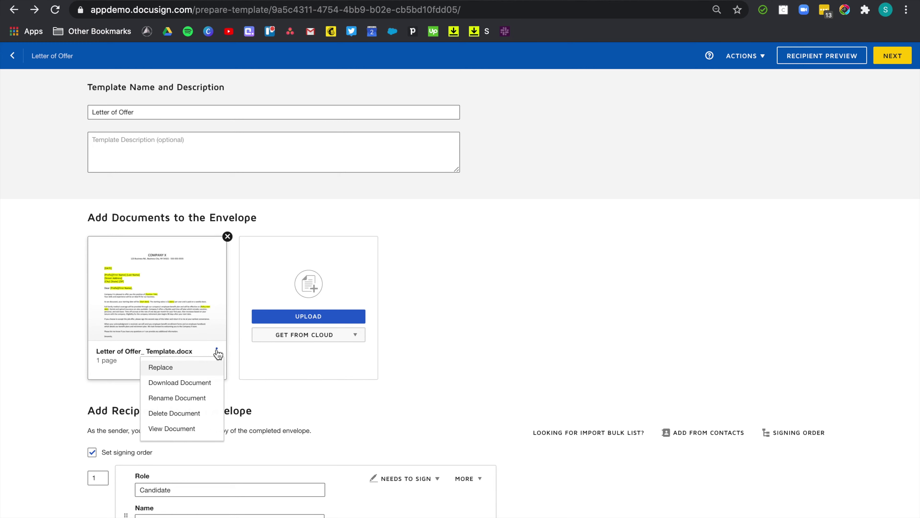
{"action": "left_click", "coordinate": [202, 367]}
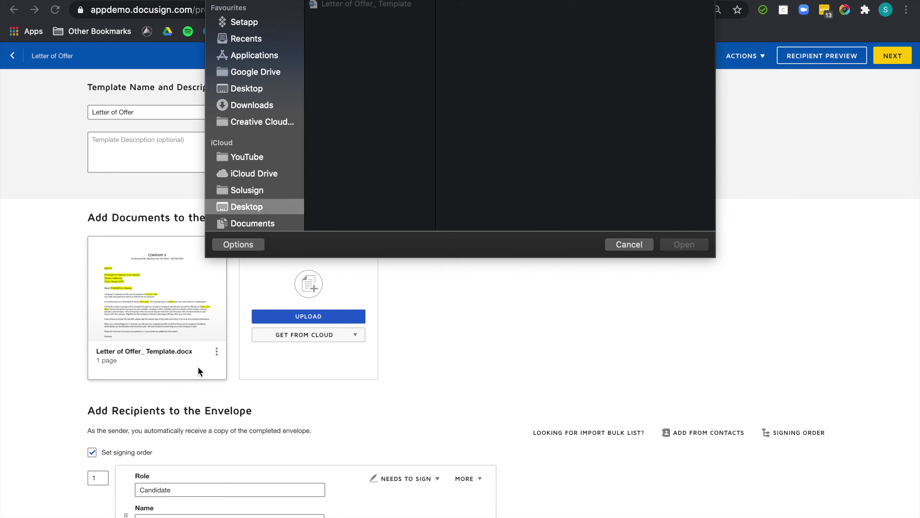
{"action": "left_click", "coordinate": [374, 7]}
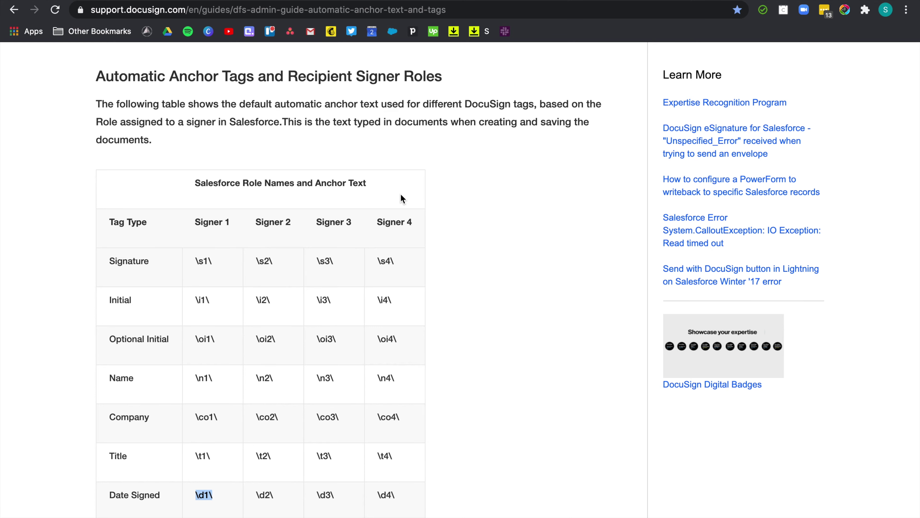
Find the \s1\ Signer 1 signature tag in the support guide's anchor table, then return to Word
{"action": "scroll", "coordinate": [197, 249], "scroll_direction": "down", "scroll_amount": 1}
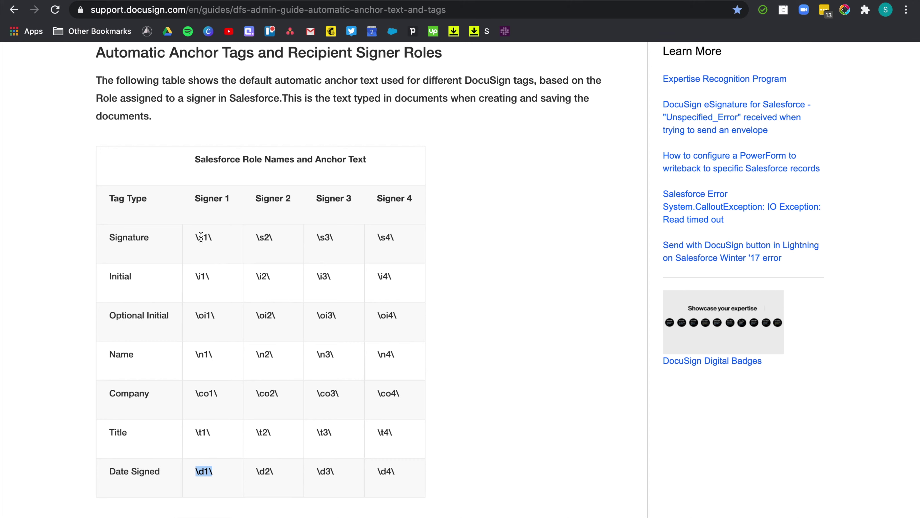
{"action": "left_click_drag", "start_coordinate": [197, 237], "coordinate": [220, 241]}
{"action": "left_click", "coordinate": [217, 239]}
{"action": "key", "text": "ctrl+Left"}
Put the \s1\ anchor on the CANDIDATE By: line and \d1\ on the Date: line
{"action": "left_click", "coordinate": [269, 412]}
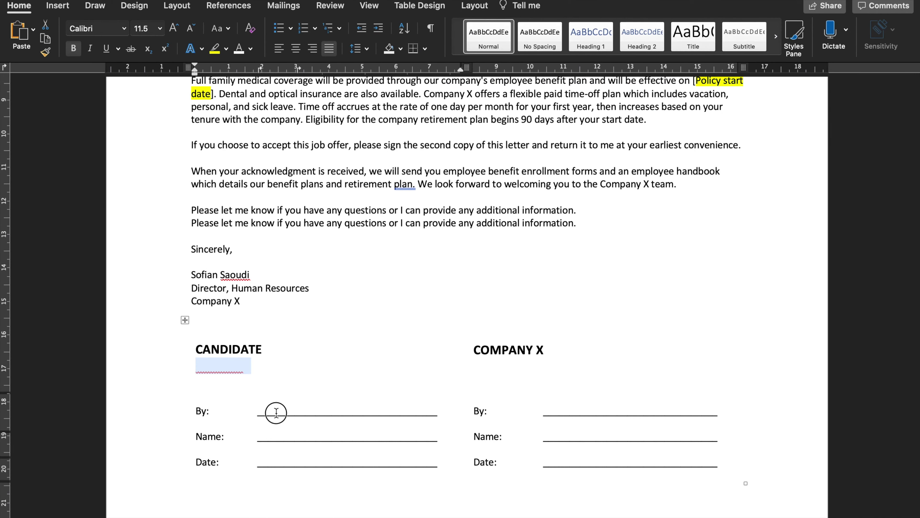
{"action": "type", "text": "\\s1\\"}
{"action": "key", "text": "ctrl+Right"}
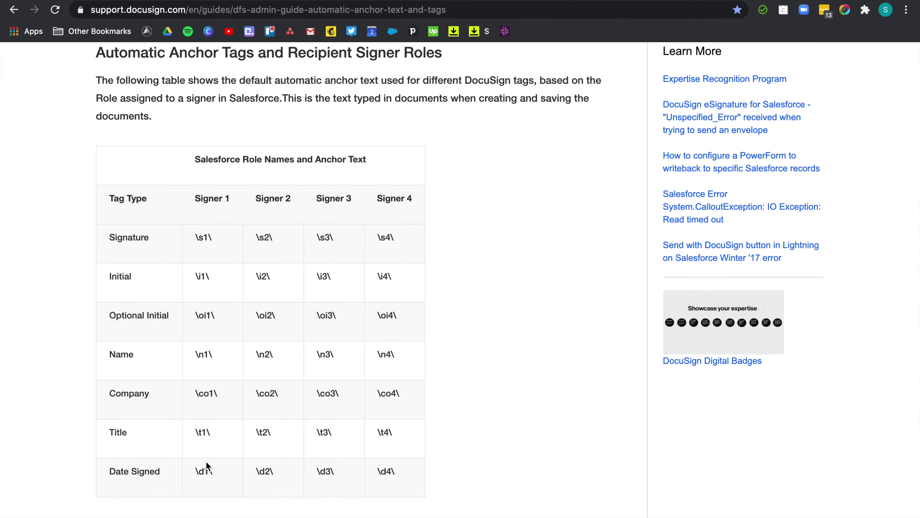
{"action": "key", "text": "ctrl+Left"}
{"action": "left_click", "coordinate": [256, 462]}
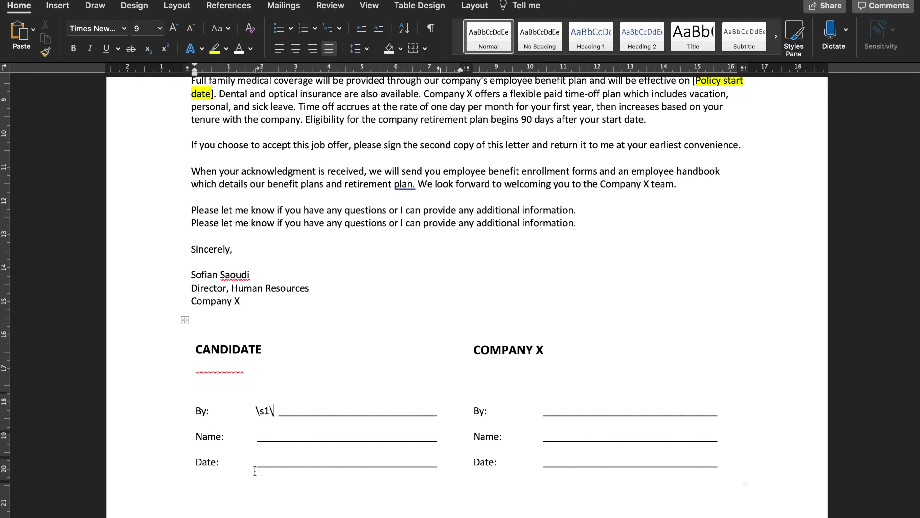
{"action": "type", "text": "\\d1\\"}
Review the filled-in test letter for the Executive Assistant position
{"action": "key", "text": "super+Home"}
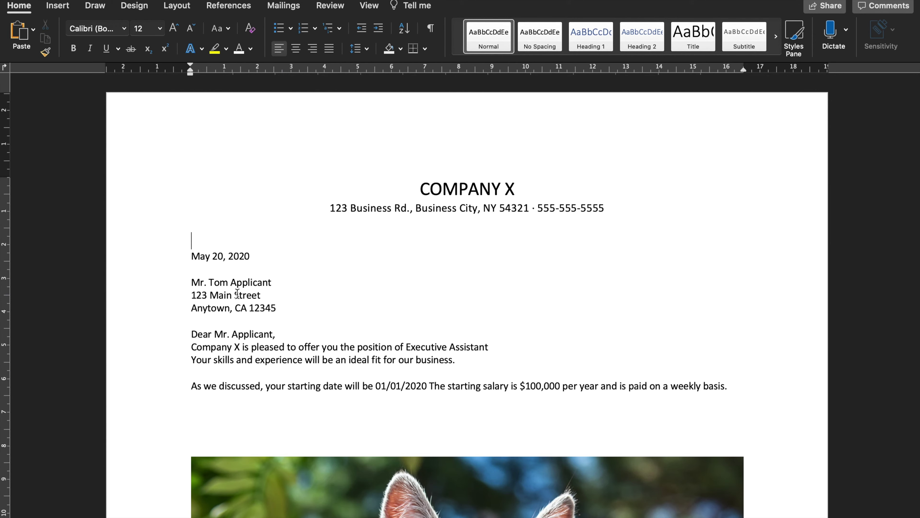
{"action": "scroll", "coordinate": [255, 300], "scroll_direction": "down", "scroll_amount": 2}
{"action": "left_click_drag", "start_coordinate": [406, 311], "coordinate": [489, 310]}
{"action": "left_click", "coordinate": [527, 351]}
{"action": "scroll", "coordinate": [592, 354], "scroll_direction": "down", "scroll_amount": 4}
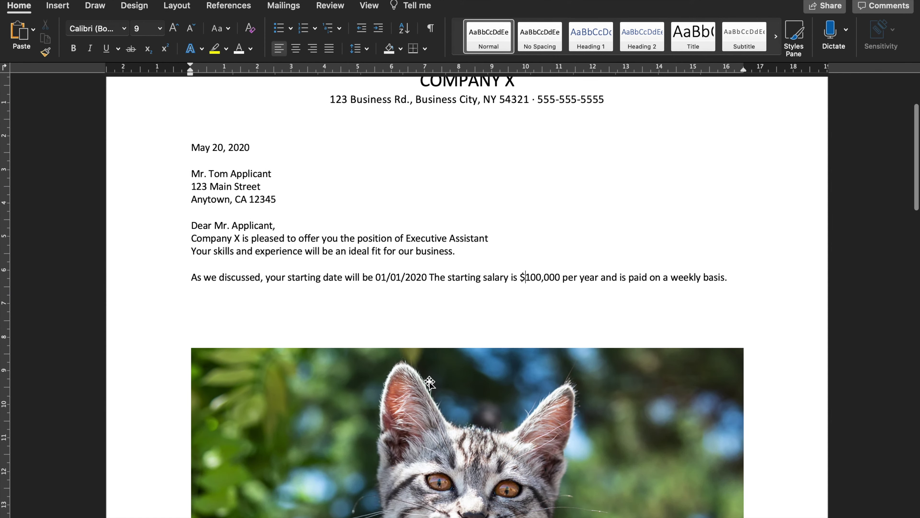
{"action": "scroll", "coordinate": [430, 381], "scroll_direction": "down", "scroll_amount": 5}
{"action": "scroll", "coordinate": [430, 381], "scroll_direction": "down", "scroll_amount": 12}
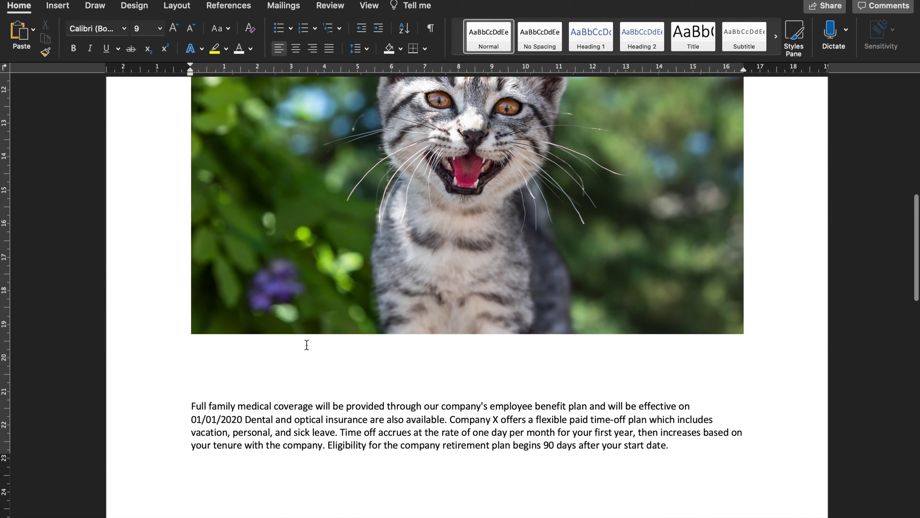
Save the filled-in test offer letter in Word, then return to the DocuSign home page
{"action": "scroll", "coordinate": [408, 364], "scroll_direction": "up", "scroll_amount": 6}
{"action": "scroll", "coordinate": [377, 228], "scroll_direction": "down", "scroll_amount": 14}
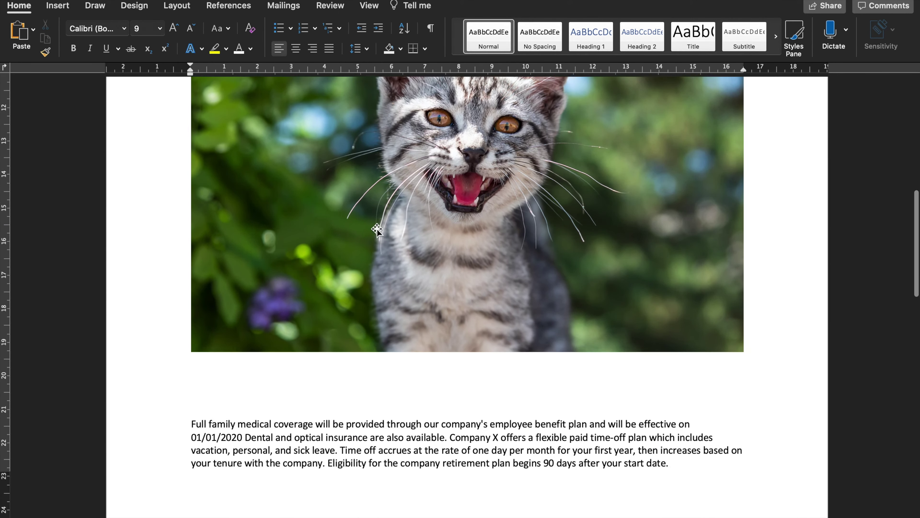
{"action": "scroll", "coordinate": [376, 227], "scroll_direction": "down", "scroll_amount": 16}
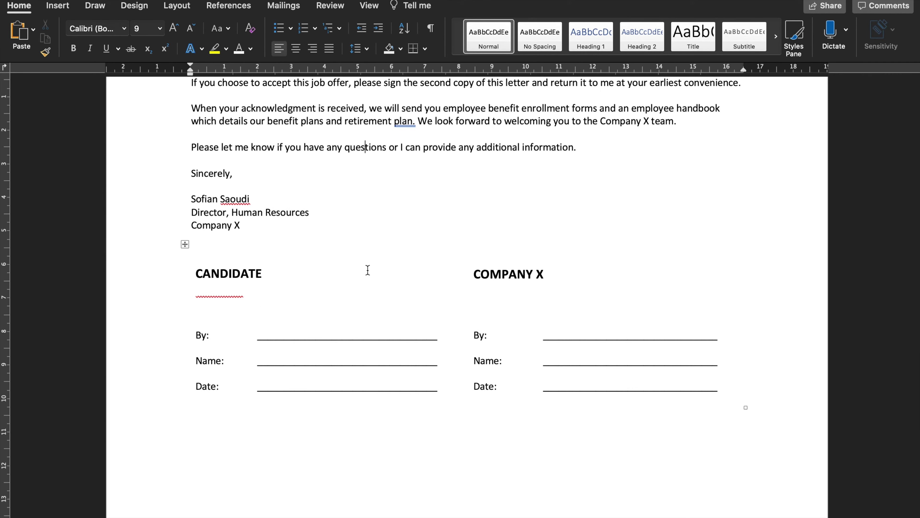
{"action": "left_click", "coordinate": [69, 0]}
{"action": "left_click", "coordinate": [406, 202]}
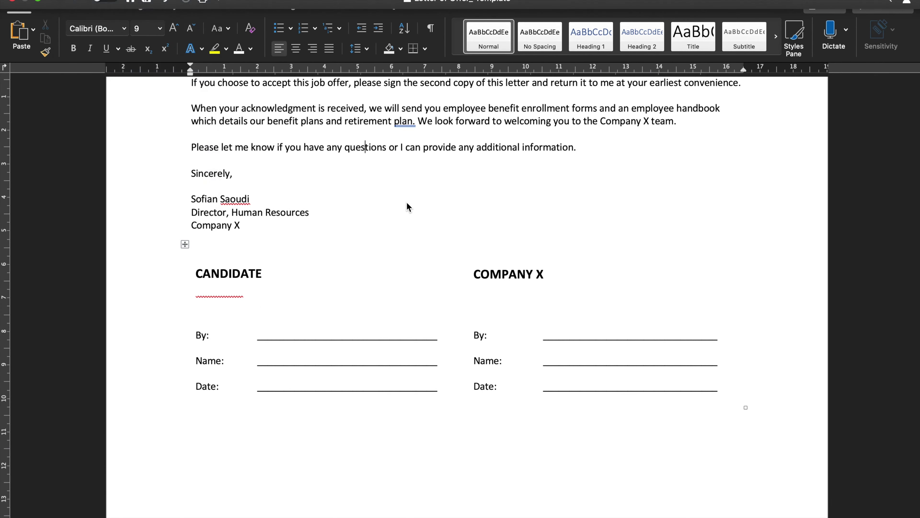
{"action": "key", "text": "super+s"}
{"action": "key", "text": "Return"}
{"action": "key", "text": "ctrl+Left"}
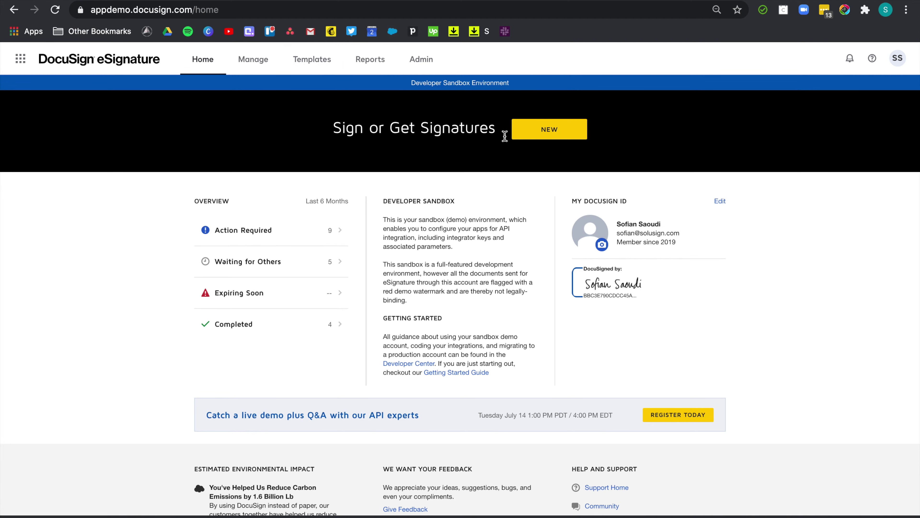
Start a new envelope, upload Letter of Offer_ Test, and apply the matching Letter of Offer template
{"action": "left_click", "coordinate": [561, 134]}
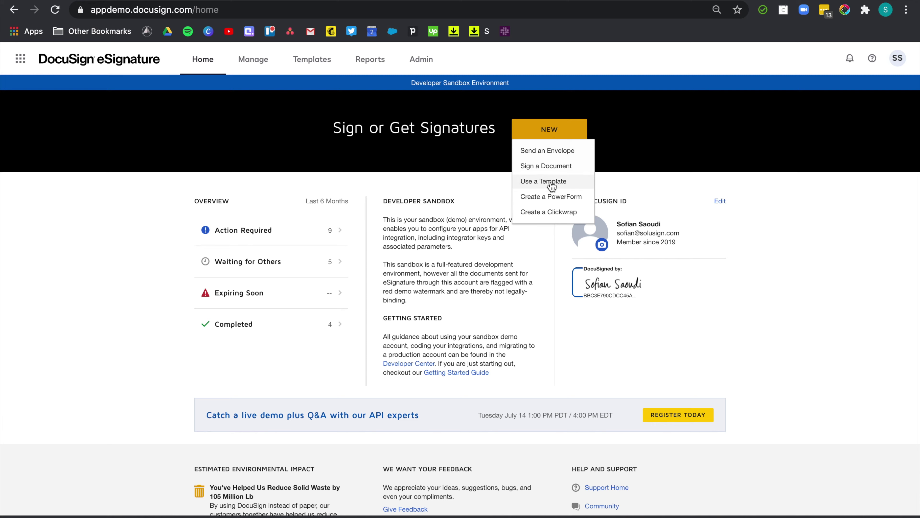
{"action": "left_click", "coordinate": [548, 151]}
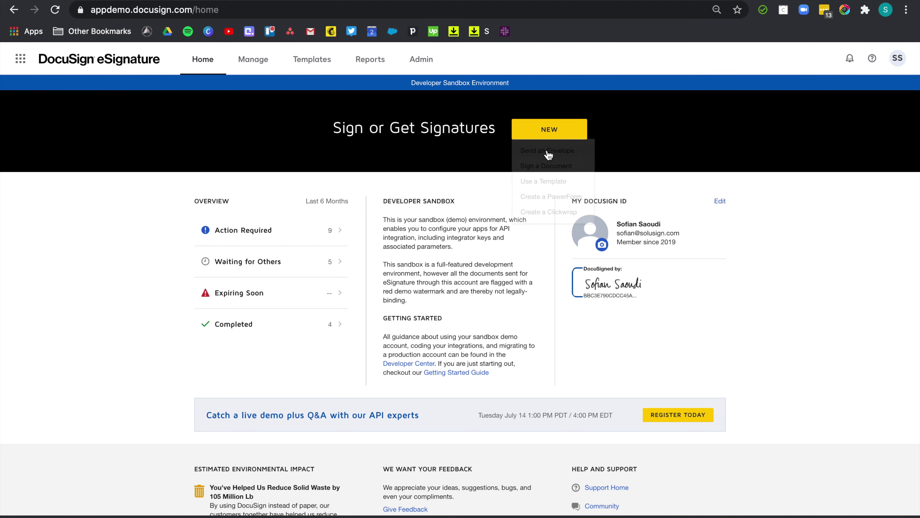
{"action": "left_click", "coordinate": [171, 177]}
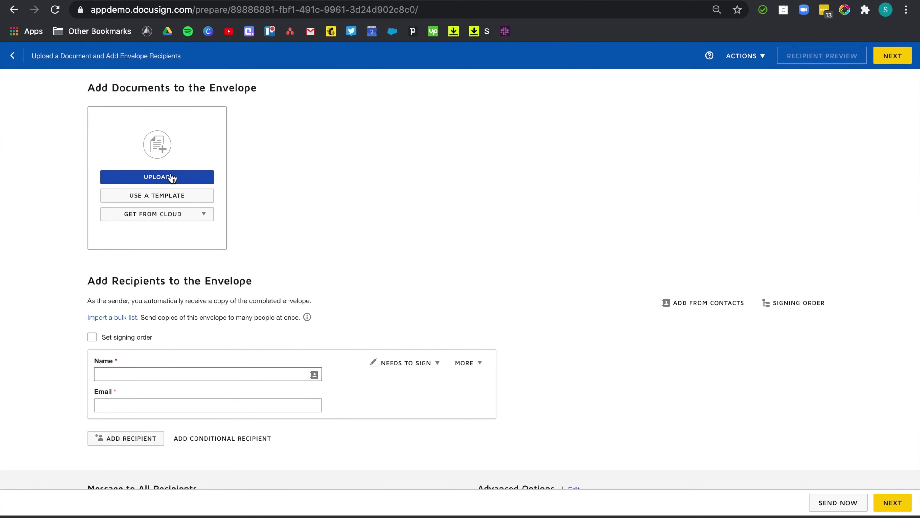
{"action": "double_click", "coordinate": [362, 26]}
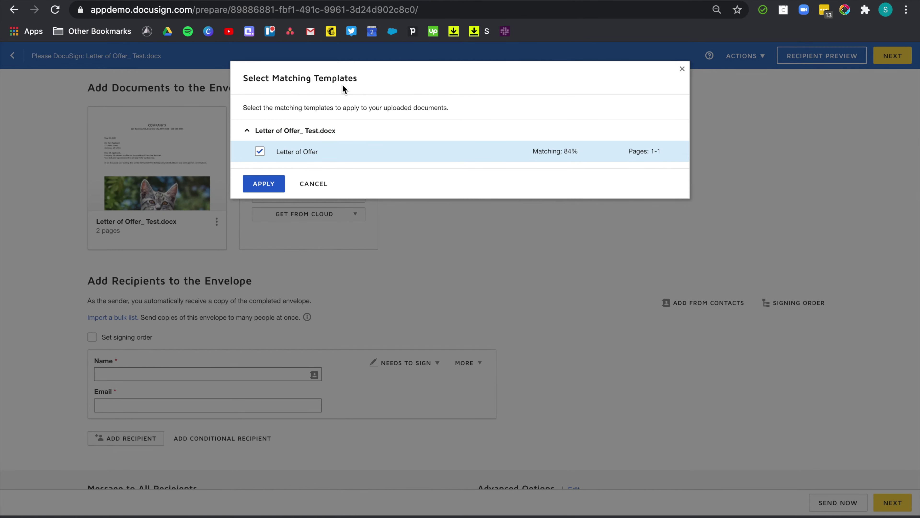
{"action": "left_click", "coordinate": [259, 186]}
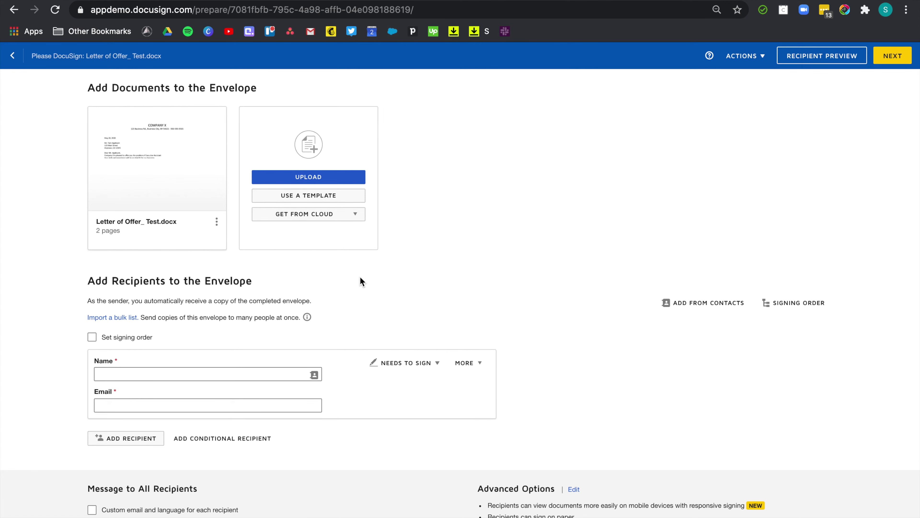
Apply the saved Letter of Offer template to the uploaded letter from the template browser
{"action": "left_click", "coordinate": [217, 222]}
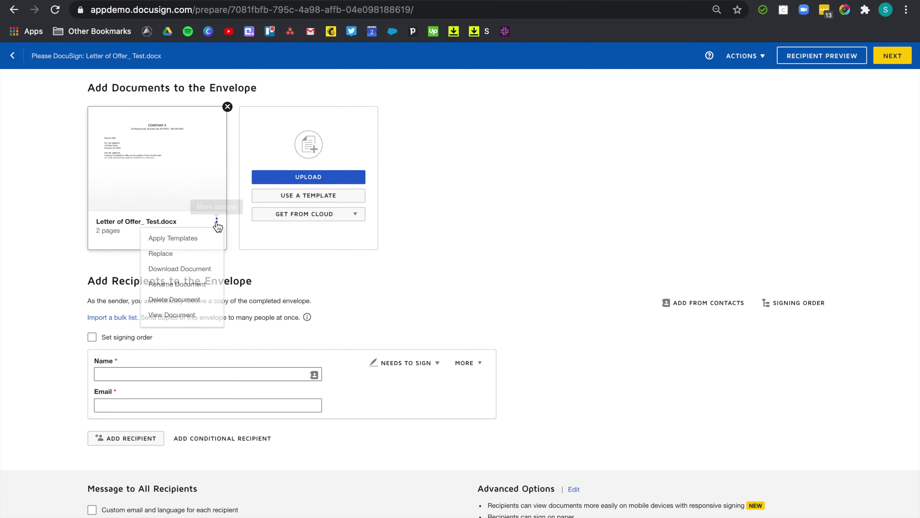
{"action": "left_click", "coordinate": [206, 240]}
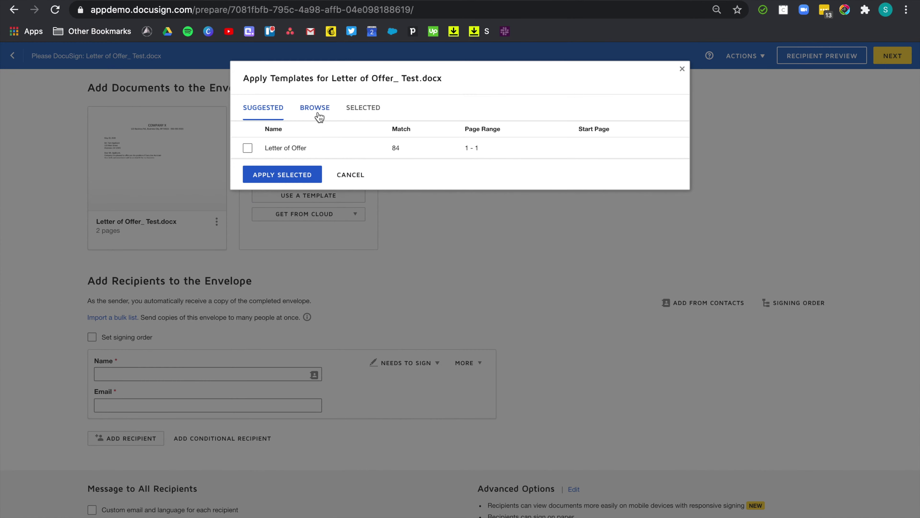
{"action": "left_click", "coordinate": [318, 115]}
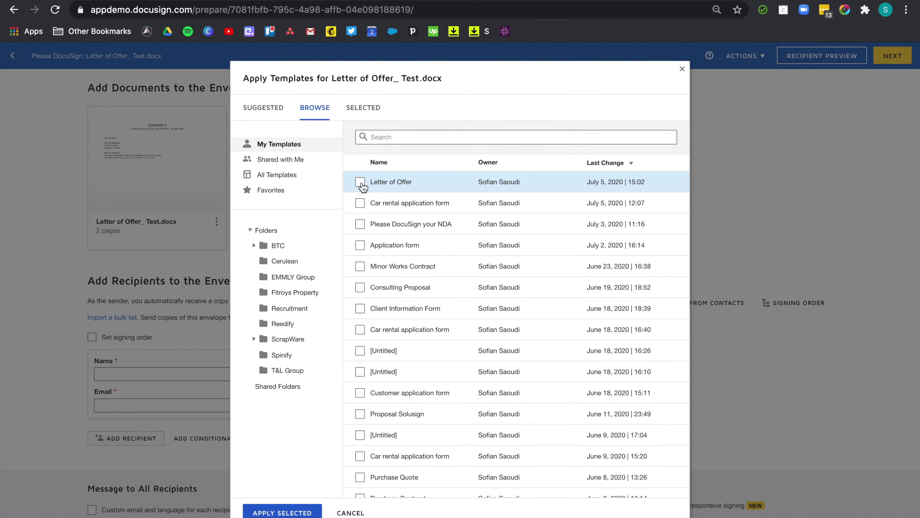
{"action": "left_click", "coordinate": [361, 182]}
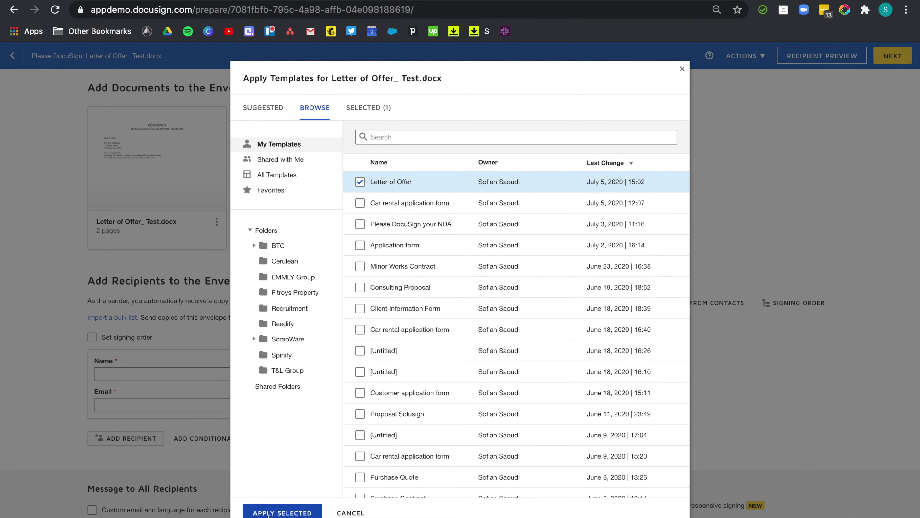
{"action": "left_click", "coordinate": [282, 512]}
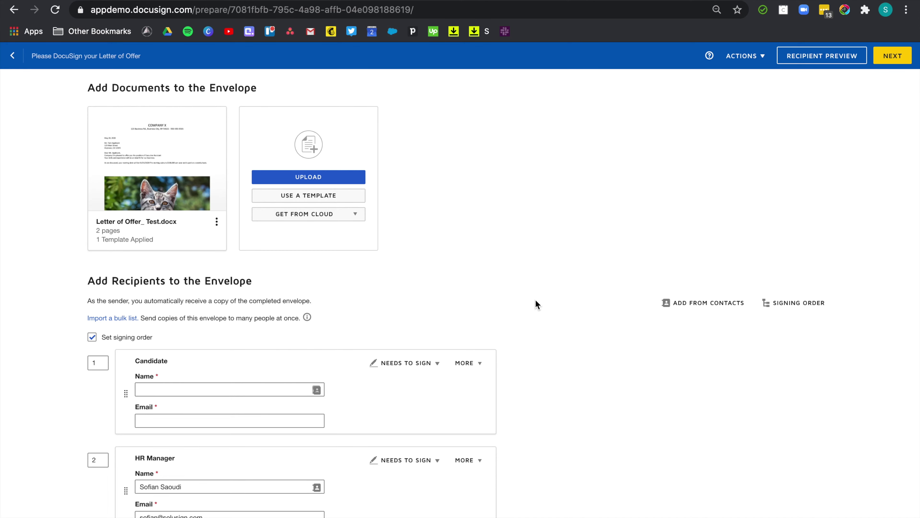
{"action": "key", "text": "ctrl+Right"}
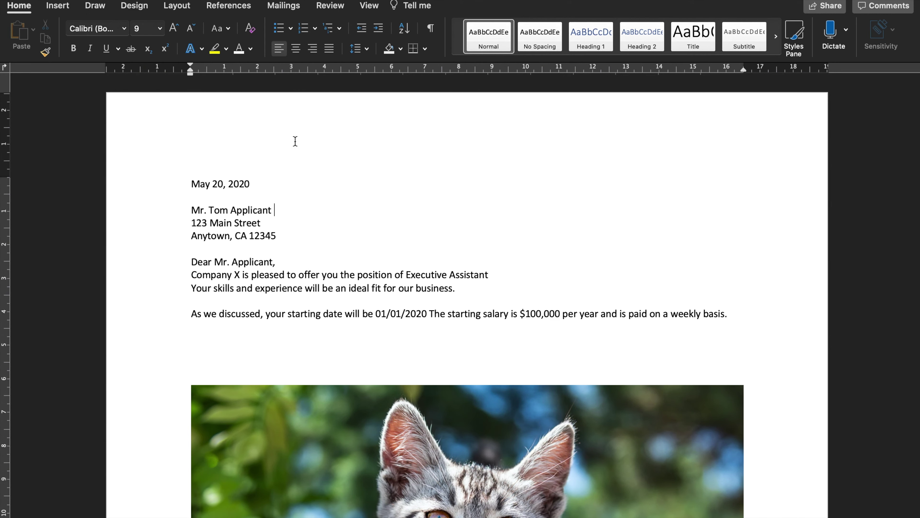
Add the trial header 'letter of offer to candidate template' in Word, then delete it
{"action": "double_click", "coordinate": [289, 134]}
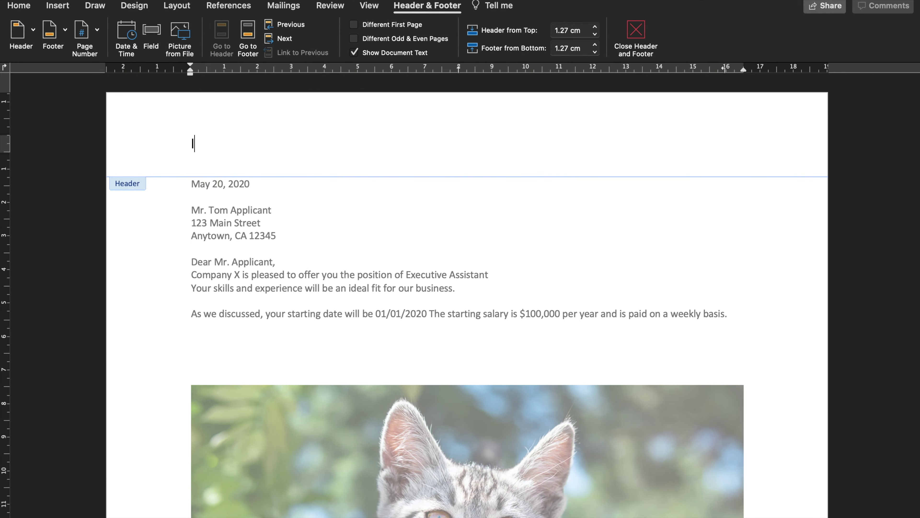
{"action": "type", "text": "letter of offer to "}
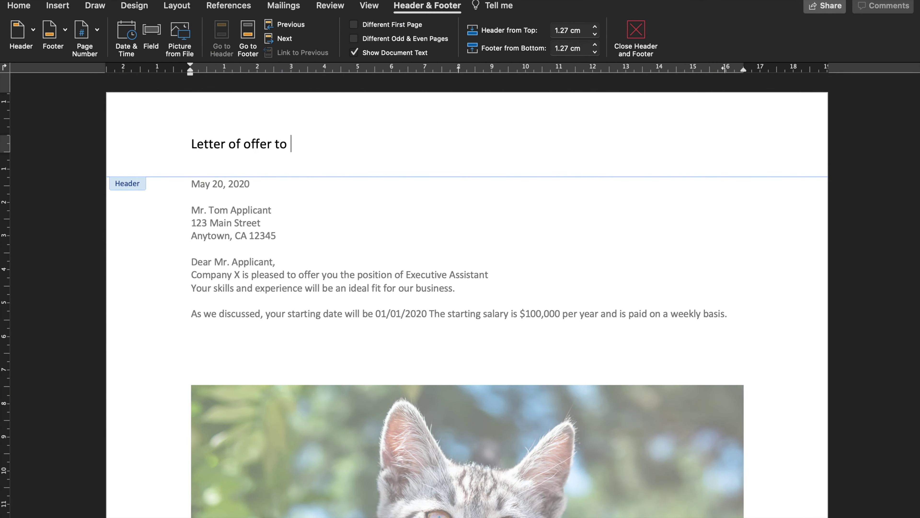
{"action": "type", "text": "candidate template"}
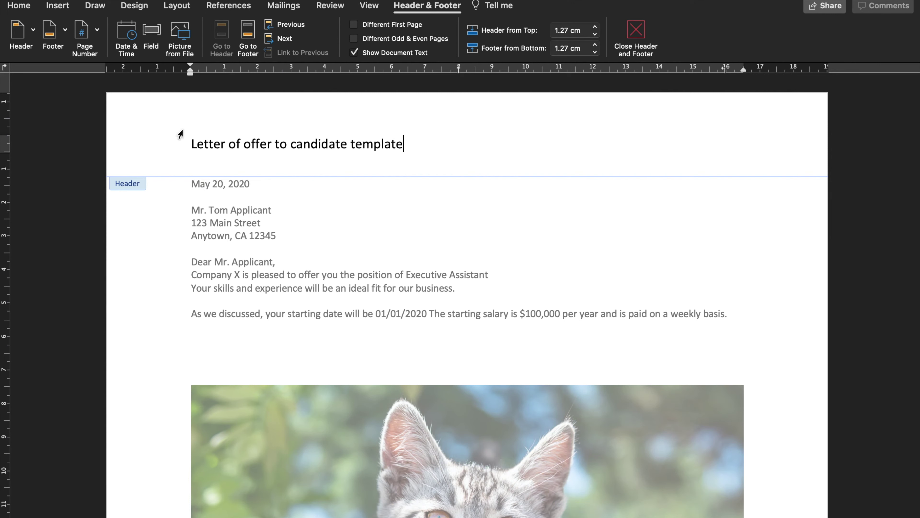
{"action": "left_click", "coordinate": [129, 144]}
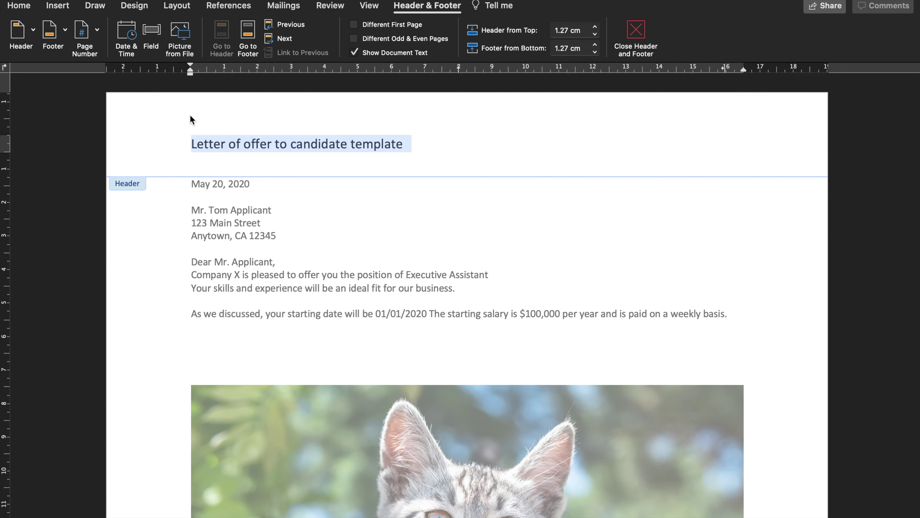
{"action": "left_click", "coordinate": [31, 11]}
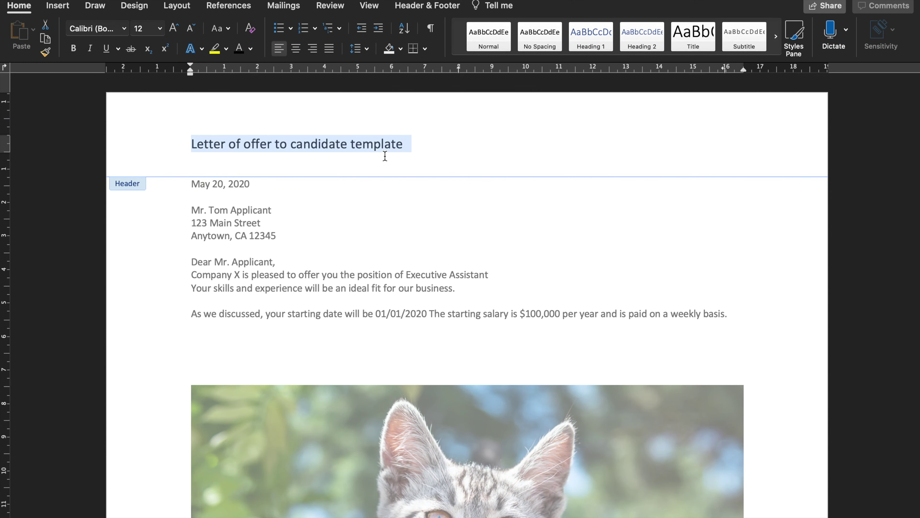
{"action": "key", "text": "BackSpace"}
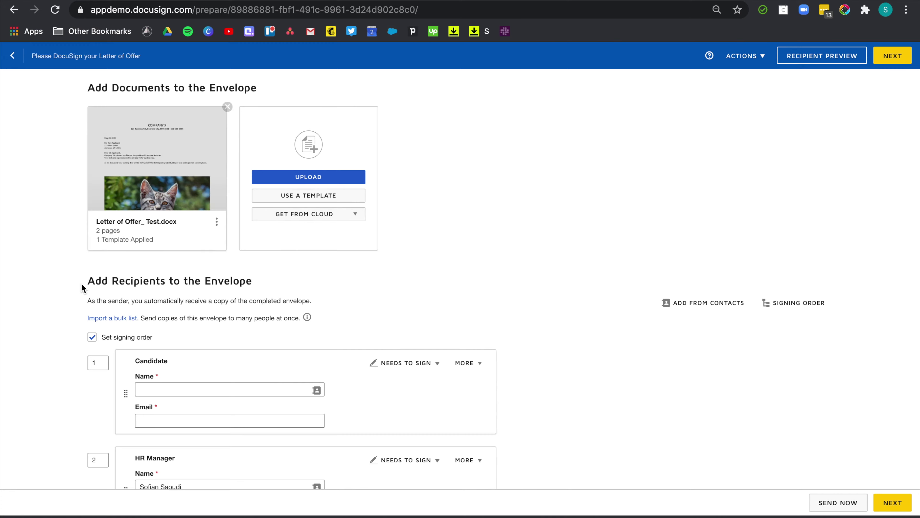
Preview the uploaded letter, then continue to field placement with the Candidate's details entered
{"action": "left_click", "coordinate": [164, 168]}
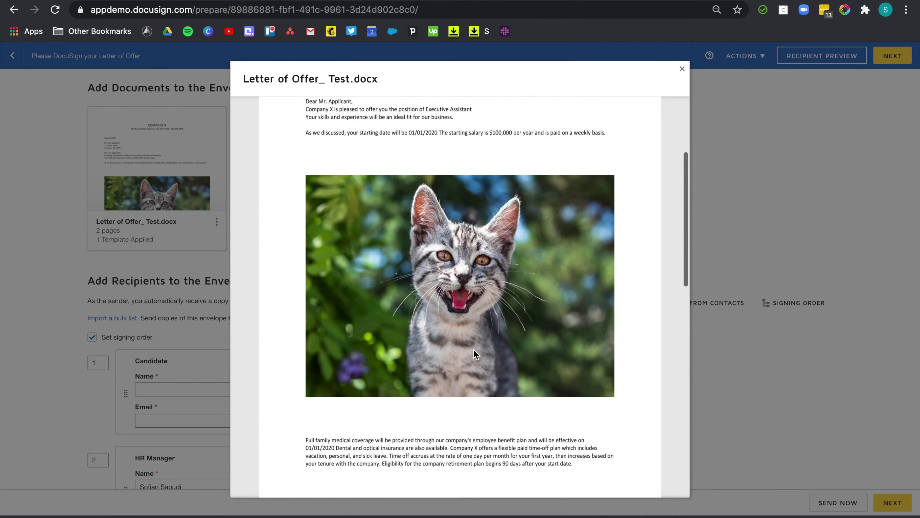
{"action": "scroll", "coordinate": [495, 317], "scroll_direction": "down", "scroll_amount": 10}
{"action": "scroll", "coordinate": [495, 316], "scroll_direction": "up", "scroll_amount": 10}
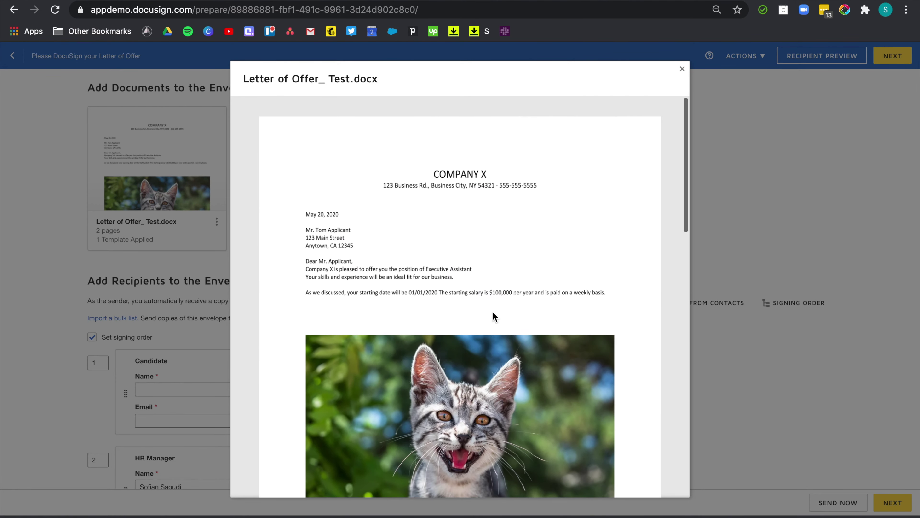
{"action": "left_click", "coordinate": [682, 67]}
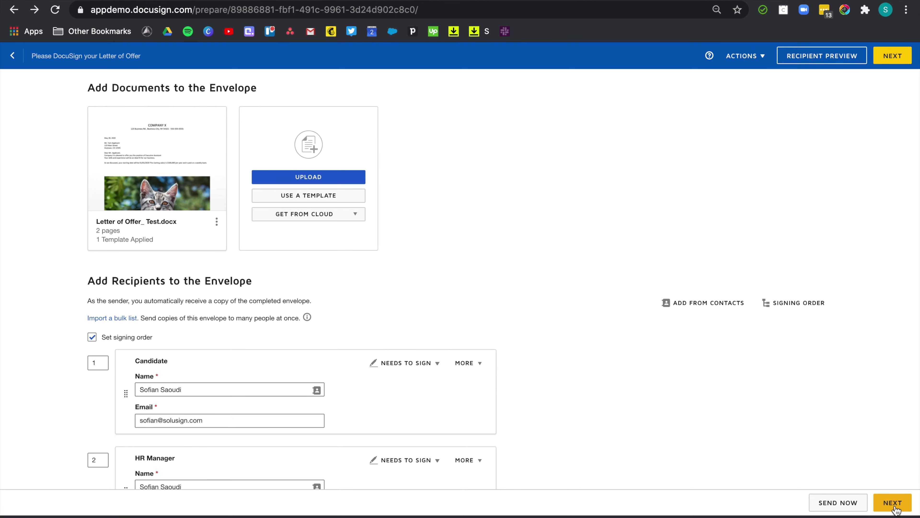
{"action": "left_click", "coordinate": [894, 509]}
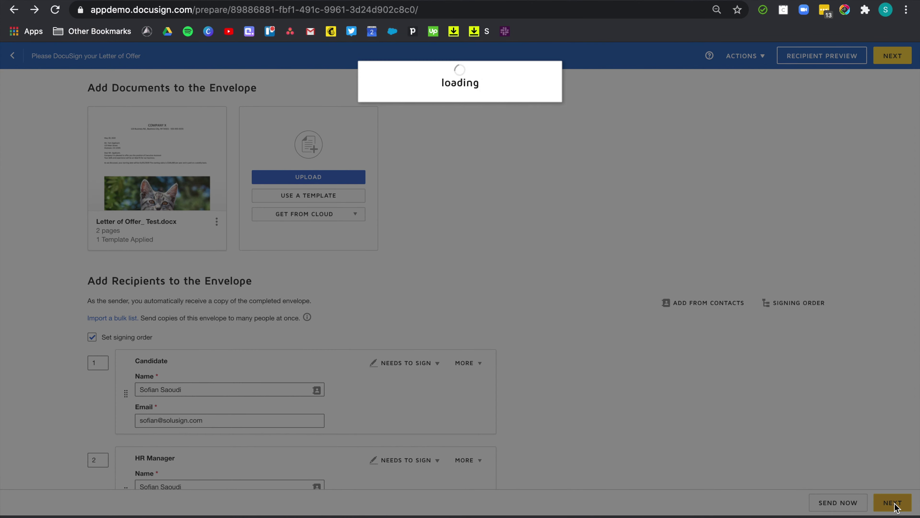
Check the Candidate and Company X signature fields on page 2 and send the envelope
{"action": "scroll", "coordinate": [504, 351], "scroll_direction": "down", "scroll_amount": 10}
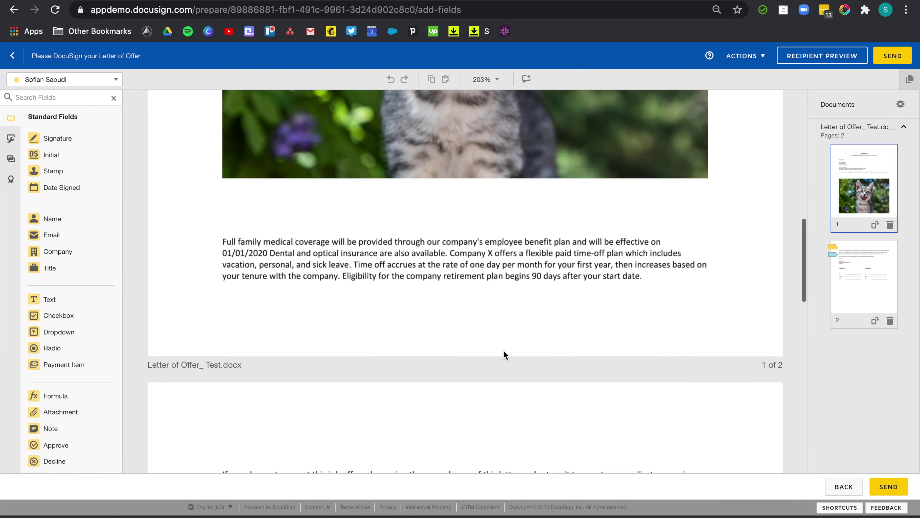
{"action": "scroll", "coordinate": [503, 351], "scroll_direction": "down", "scroll_amount": 8}
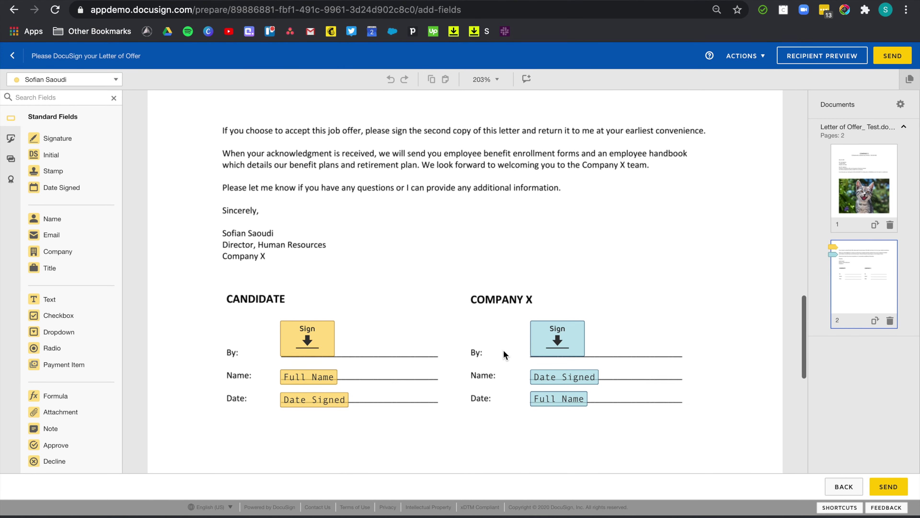
{"action": "scroll", "coordinate": [504, 351], "scroll_direction": "down", "scroll_amount": 1}
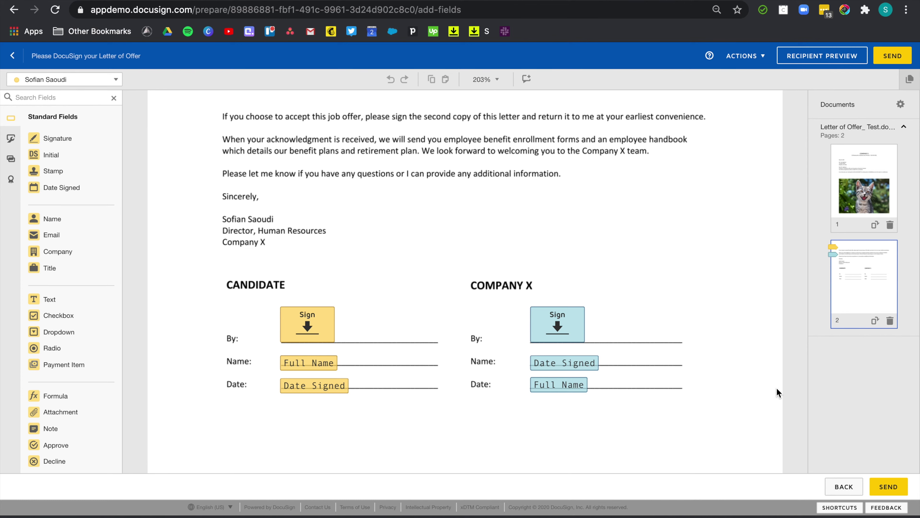
{"action": "left_click", "coordinate": [889, 486]}
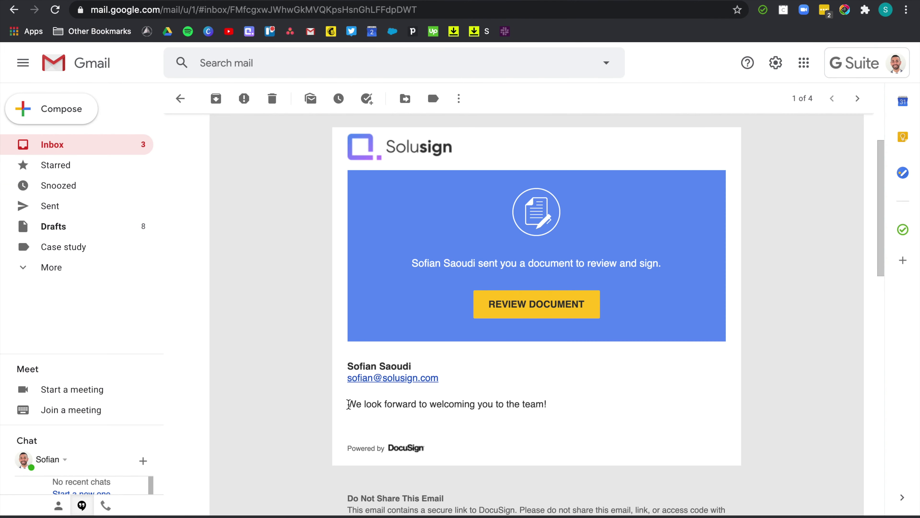
Read the welcome line of the DocuSign invitation email in Gmail
{"action": "left_click_drag", "start_coordinate": [348, 403], "coordinate": [544, 399]}
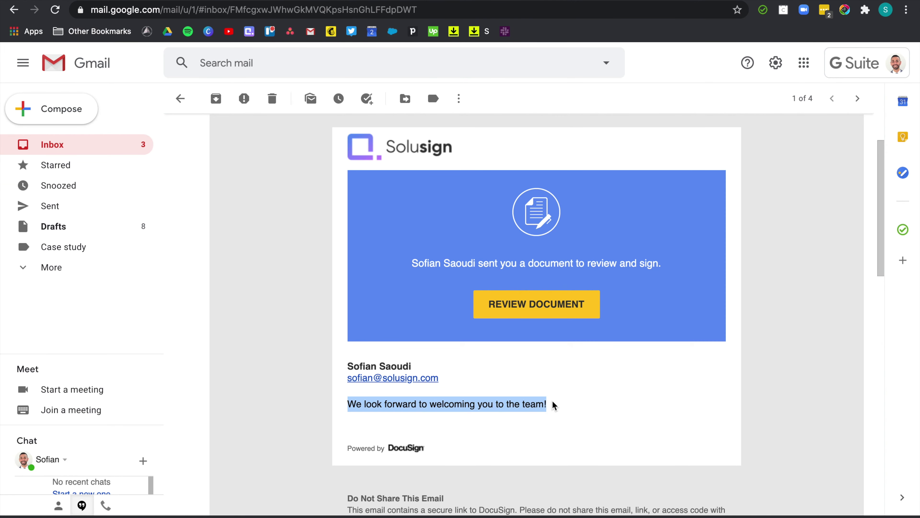
{"action": "left_click", "coordinate": [503, 369]}
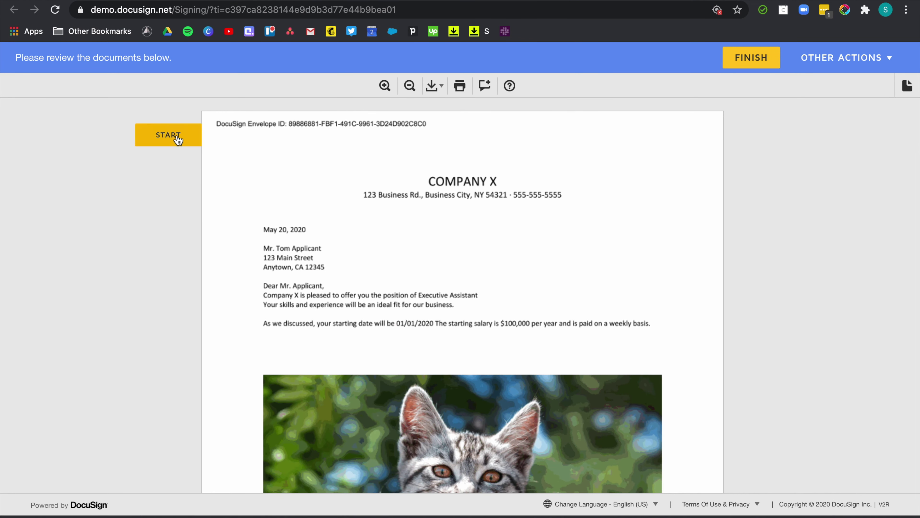
Sign the letter as the candidate, finish, and decline the login prompt
{"action": "left_click", "coordinate": [177, 139]}
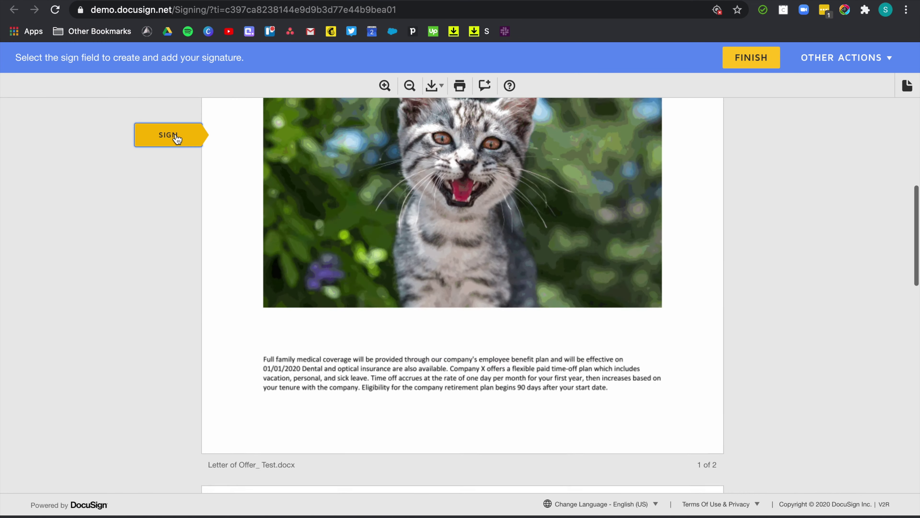
{"action": "left_click", "coordinate": [350, 299]}
{"action": "left_click", "coordinate": [741, 64]}
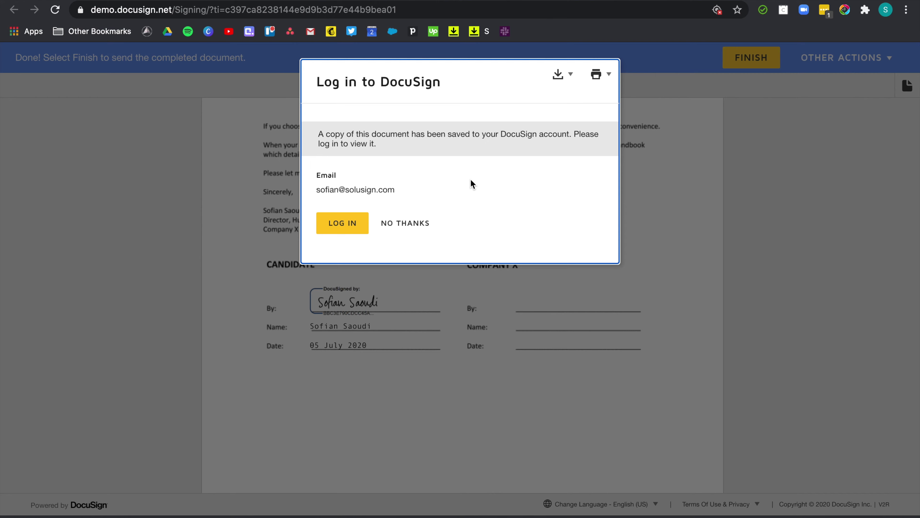
{"action": "left_click", "coordinate": [409, 224]}
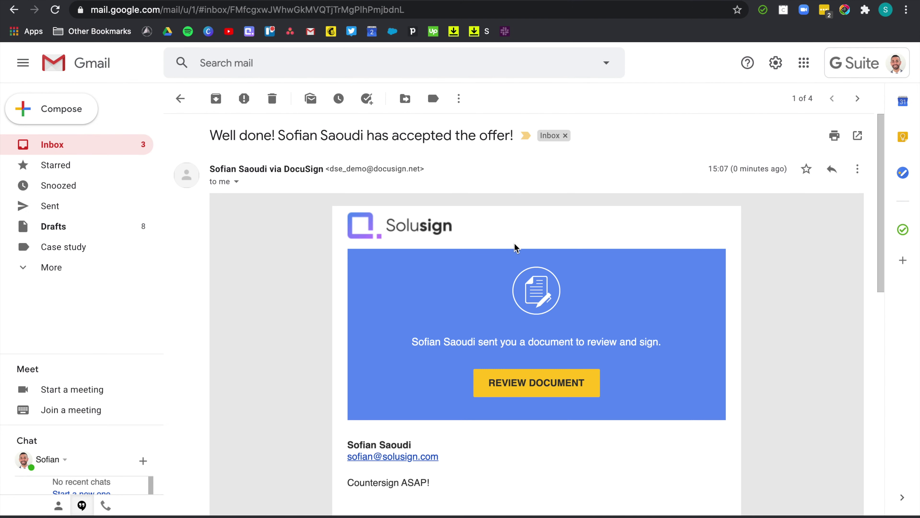
Countersign the Company X signature block as HR manager and finish
{"action": "scroll", "coordinate": [513, 247], "scroll_direction": "down", "scroll_amount": 3}
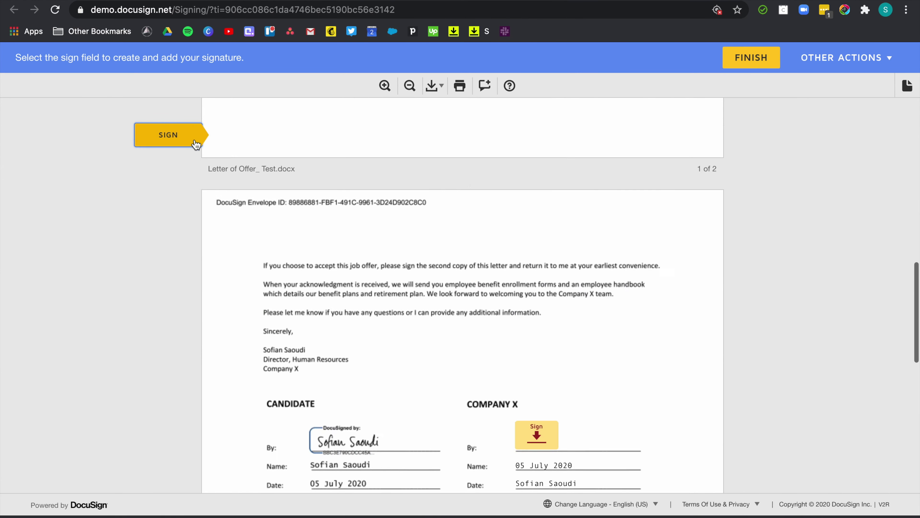
{"action": "left_click", "coordinate": [530, 299]}
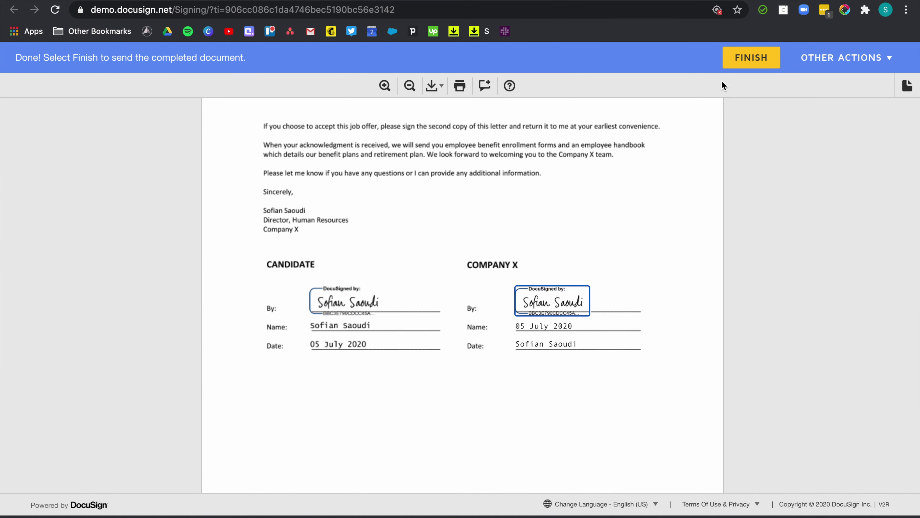
{"action": "left_click", "coordinate": [743, 61]}
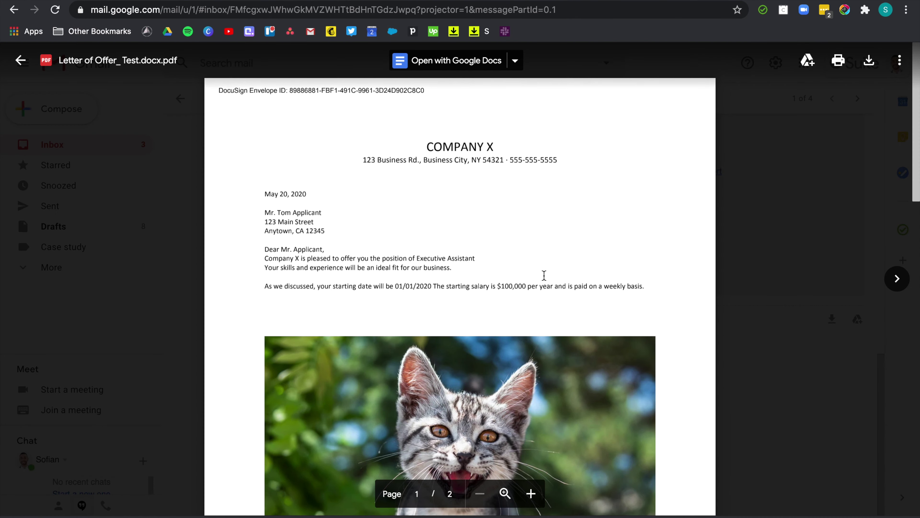
Scroll the completed Letter of Offer_ Test.docx.pdf to check the CANDIDATE and COMPANY X signature block
{"action": "scroll", "coordinate": [544, 276], "scroll_direction": "down", "scroll_amount": 15}
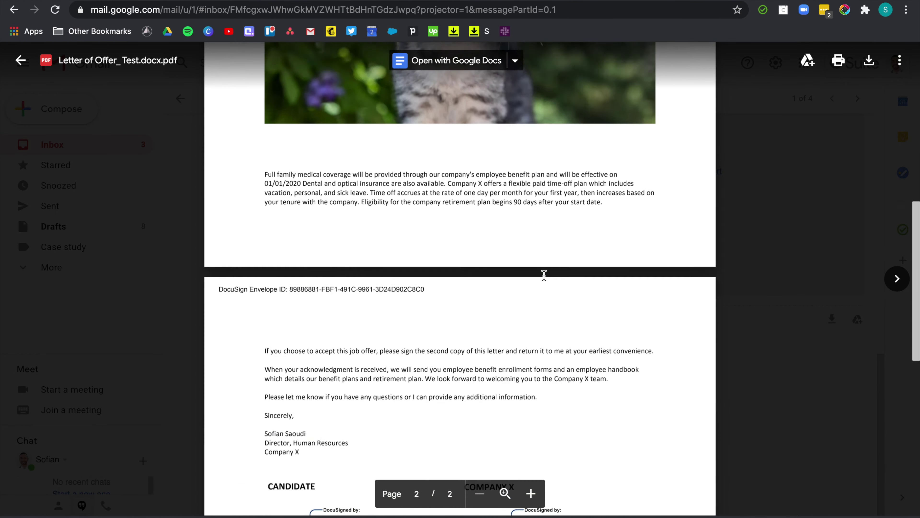
{"action": "scroll", "coordinate": [633, 295], "scroll_direction": "up", "scroll_amount": 1}
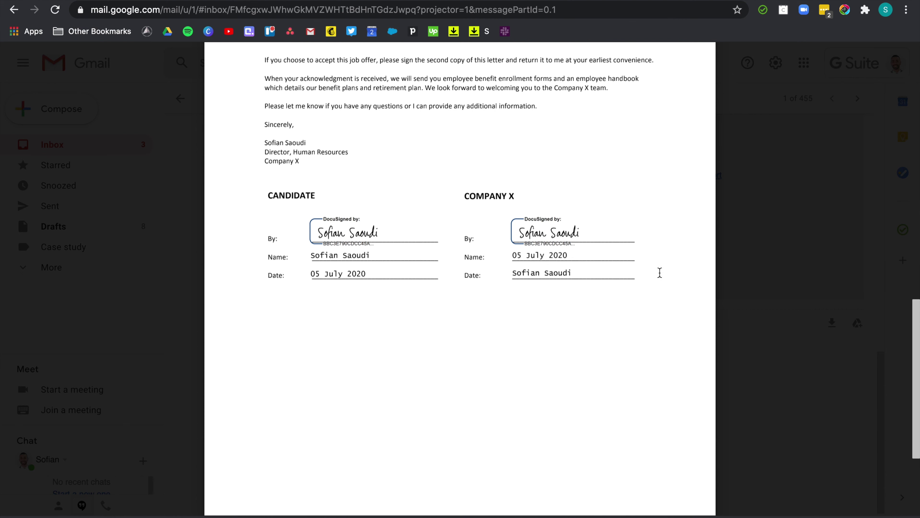